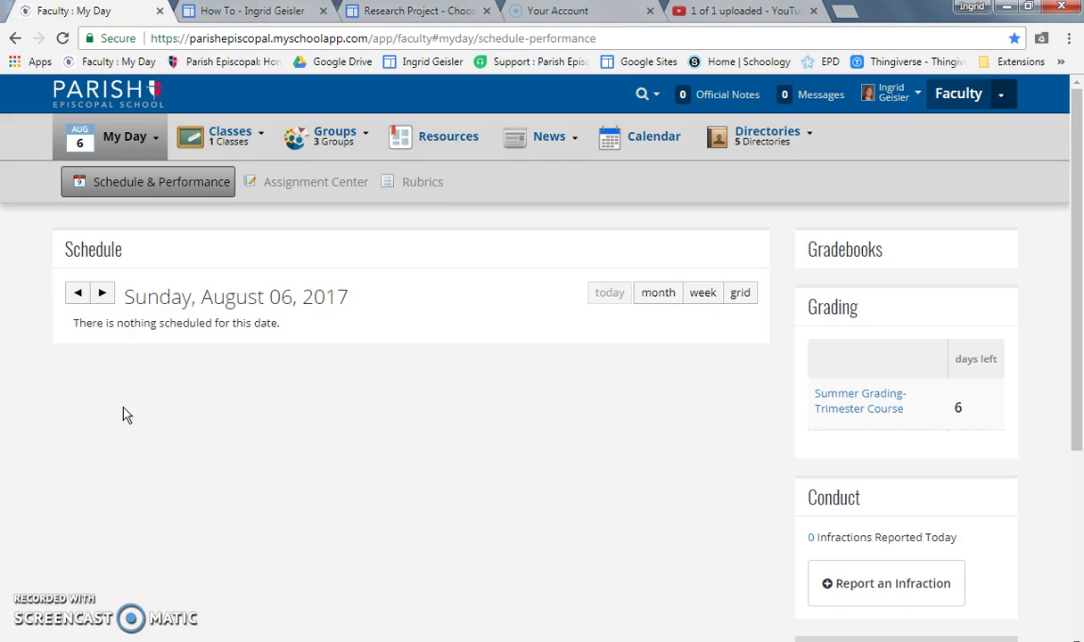
Create a new rubric from the Rubrics page and name it "Research Project Rubric"
click(133, 147)
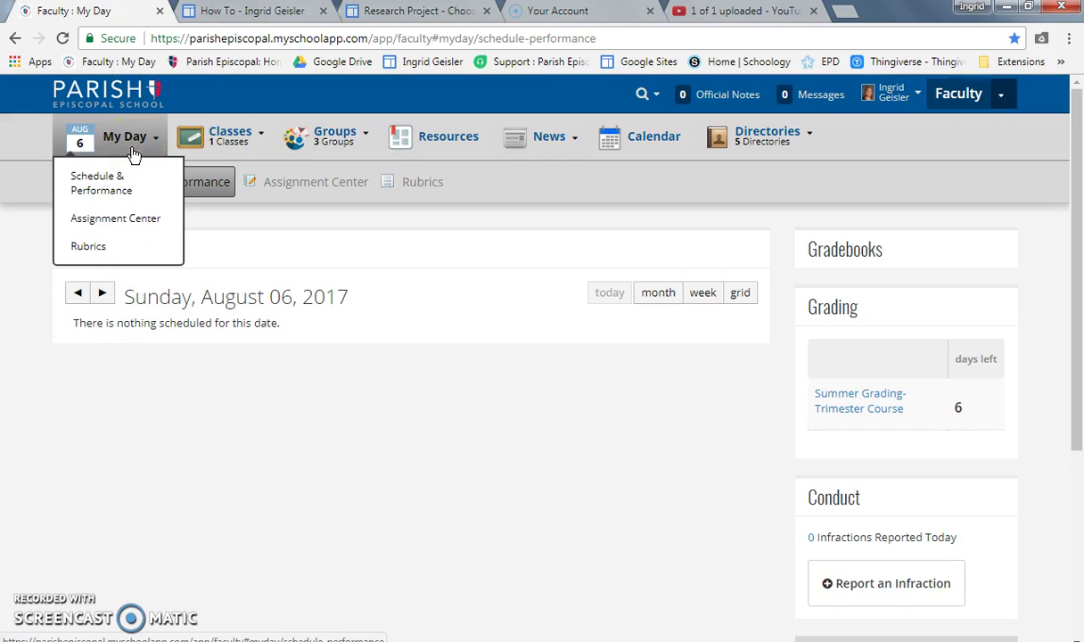
click(106, 246)
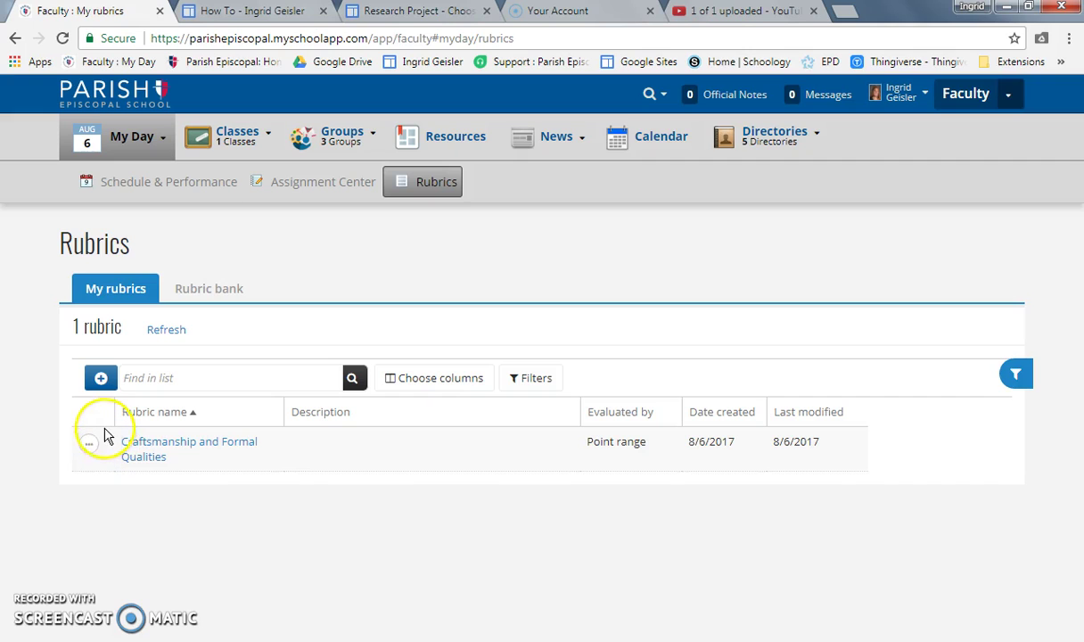
click(103, 379)
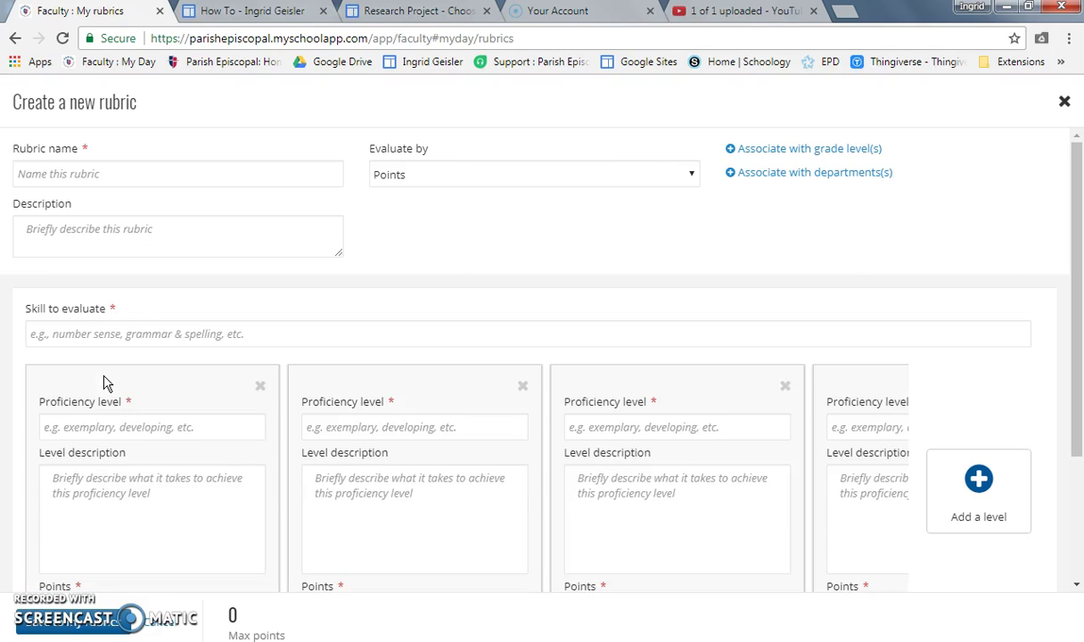
click(213, 167)
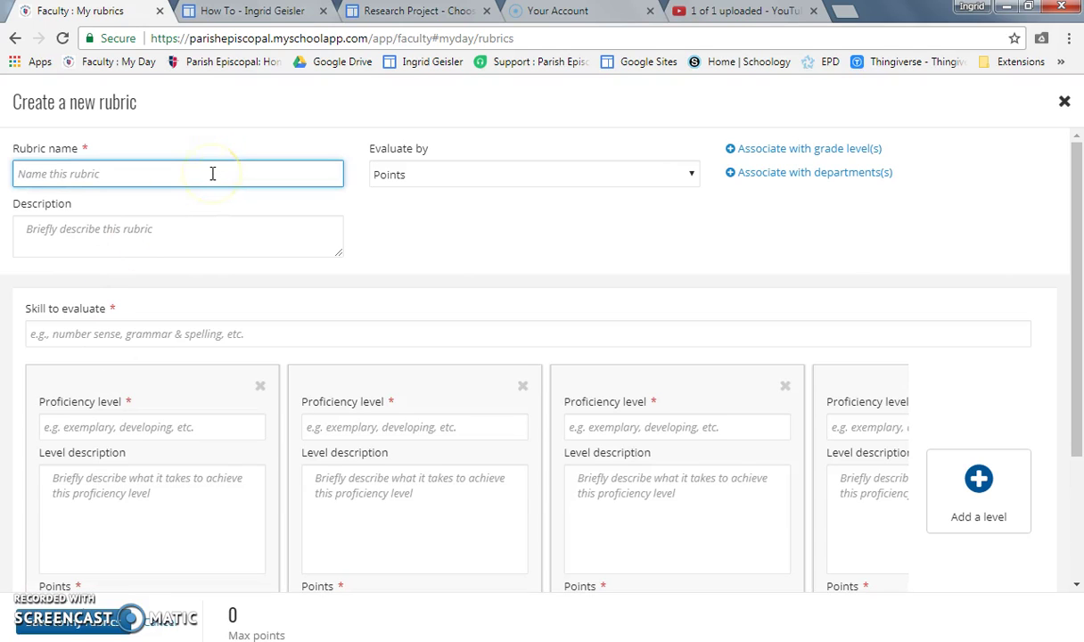
text(Research Project Rubric)
click(232, 177)
Set the rubric to be evaluated by Point range
click(453, 176)
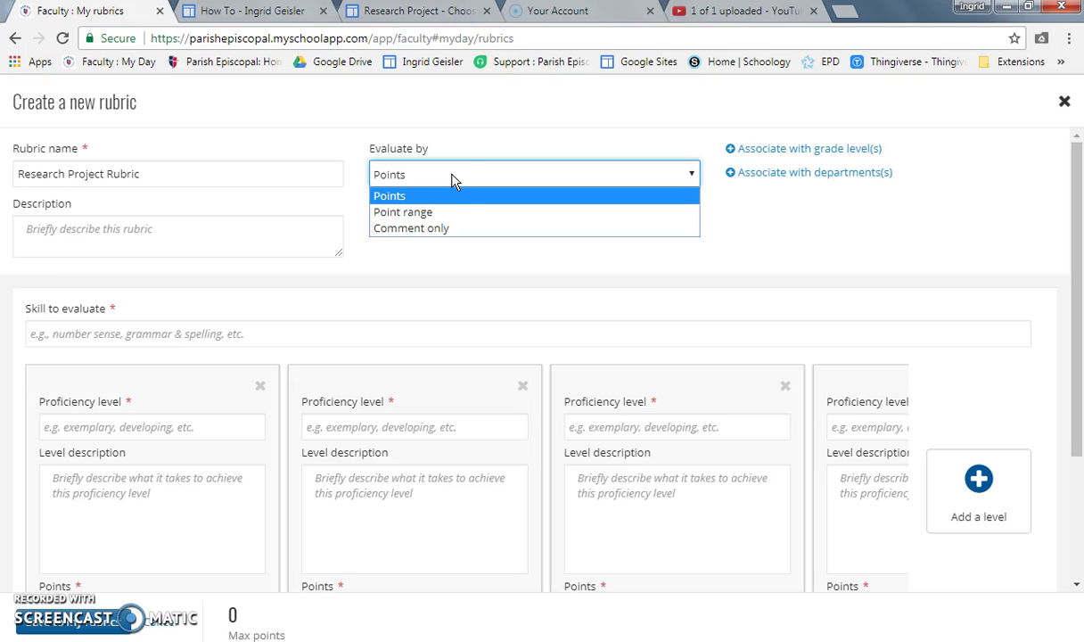
click(411, 182)
click(412, 184)
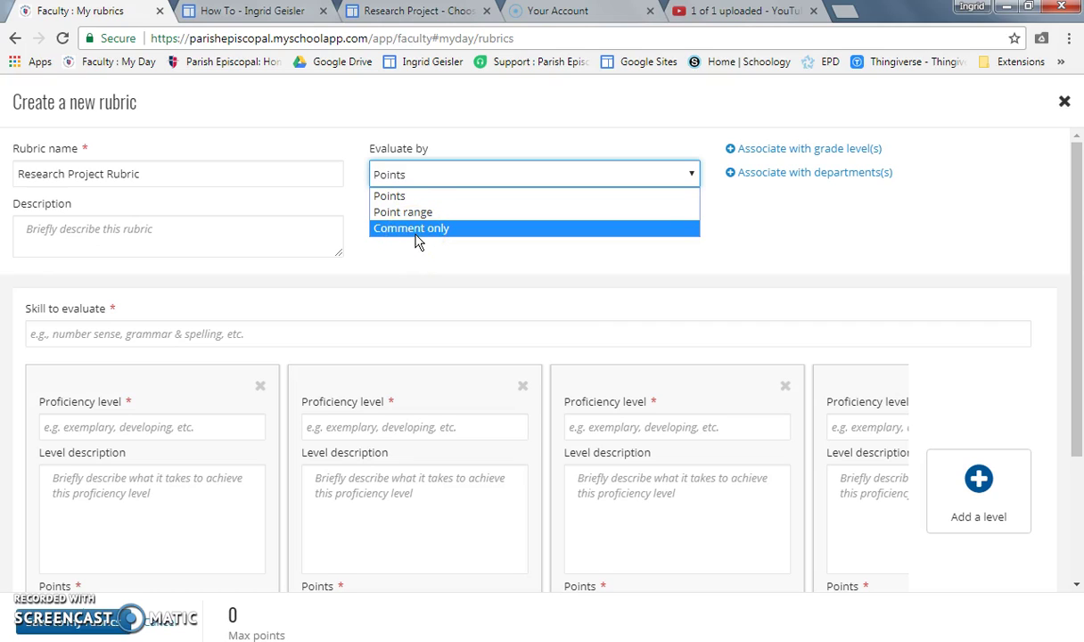
click(412, 212)
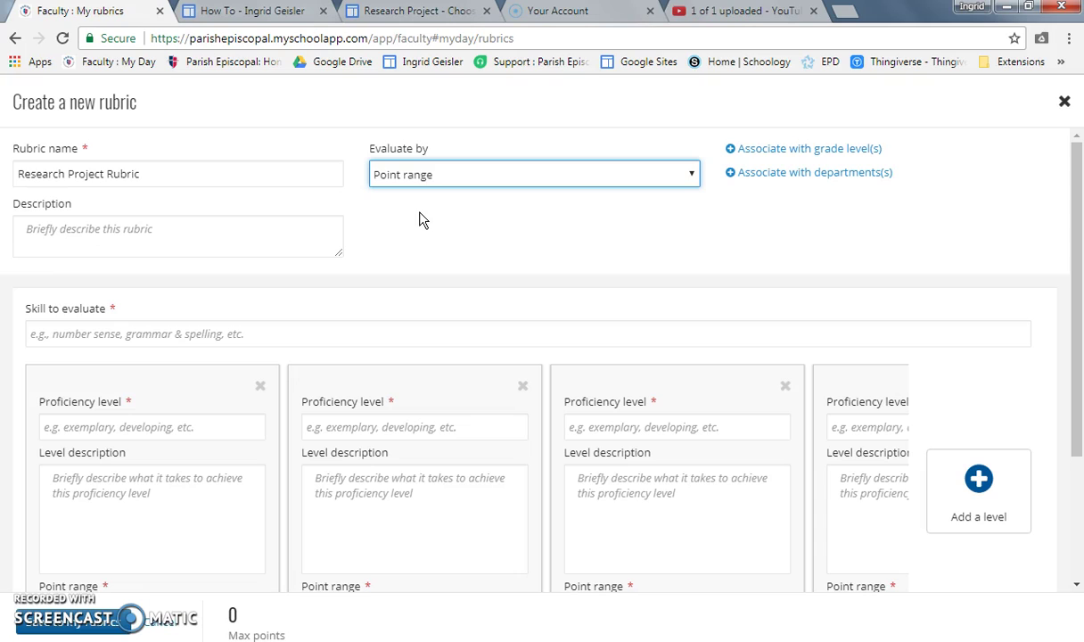
Associate the rubric with the 7th Grade level in Middle School
click(733, 154)
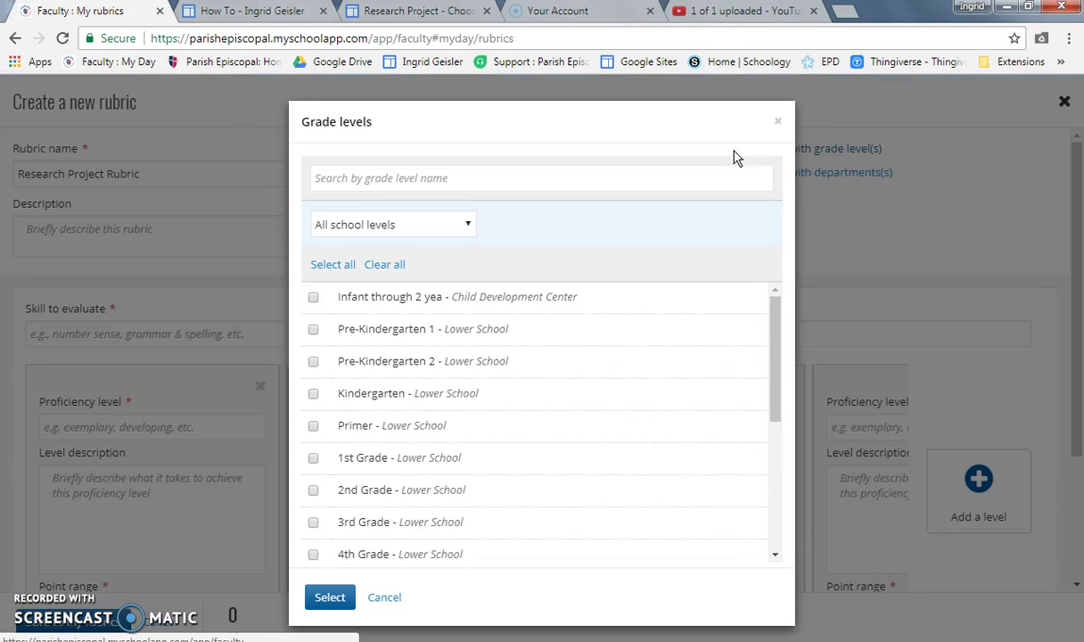
drag(775, 372, 759, 484)
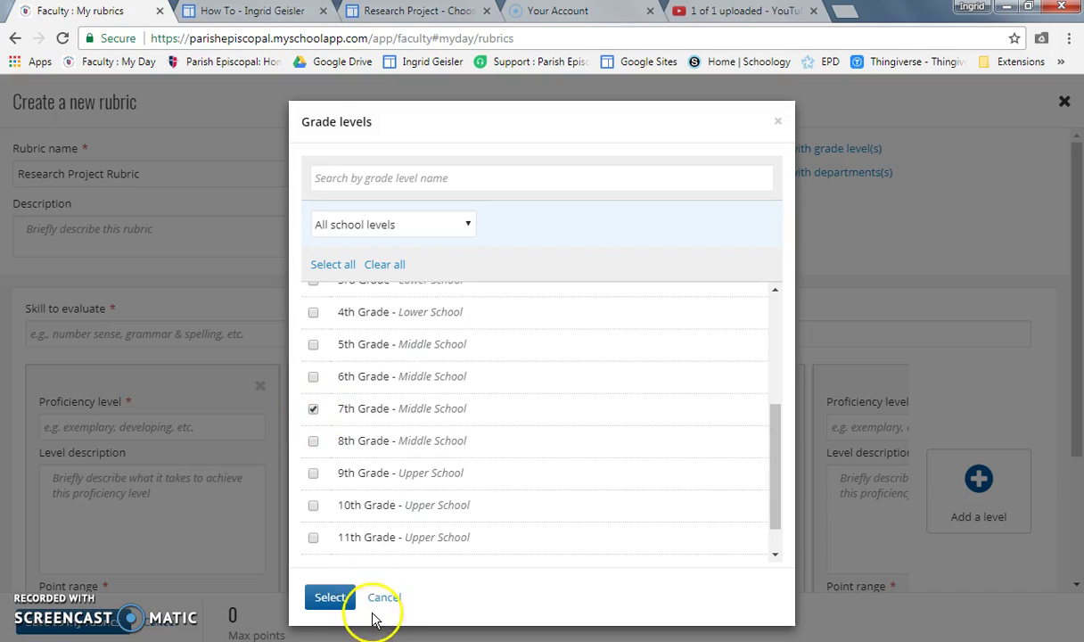
click(337, 595)
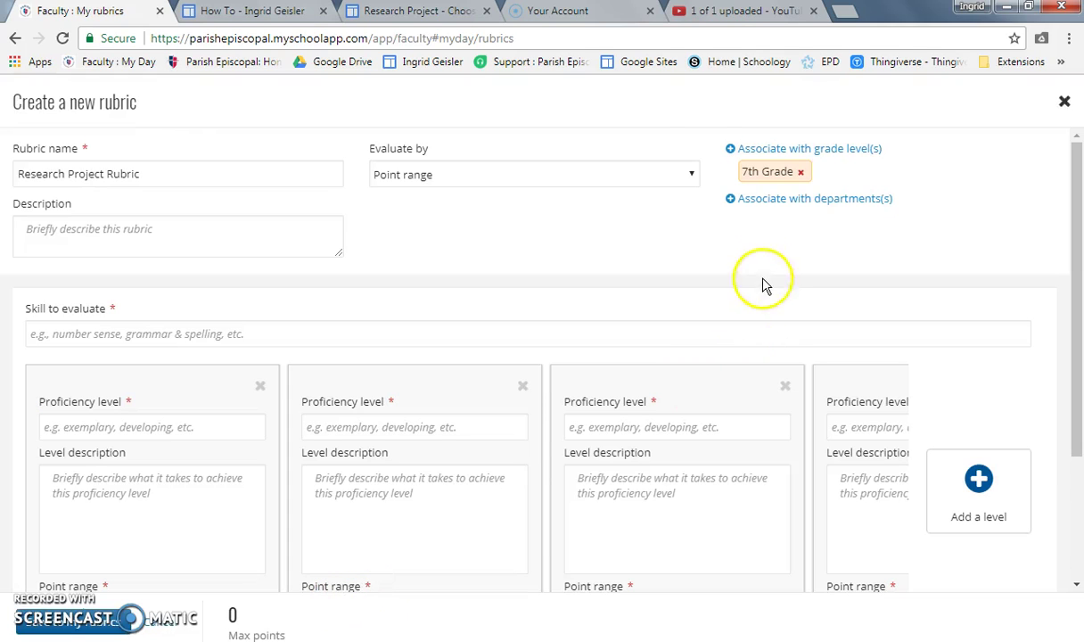
Associate the rubric with the MS Parish Arts and US Parish Arts departments
click(731, 199)
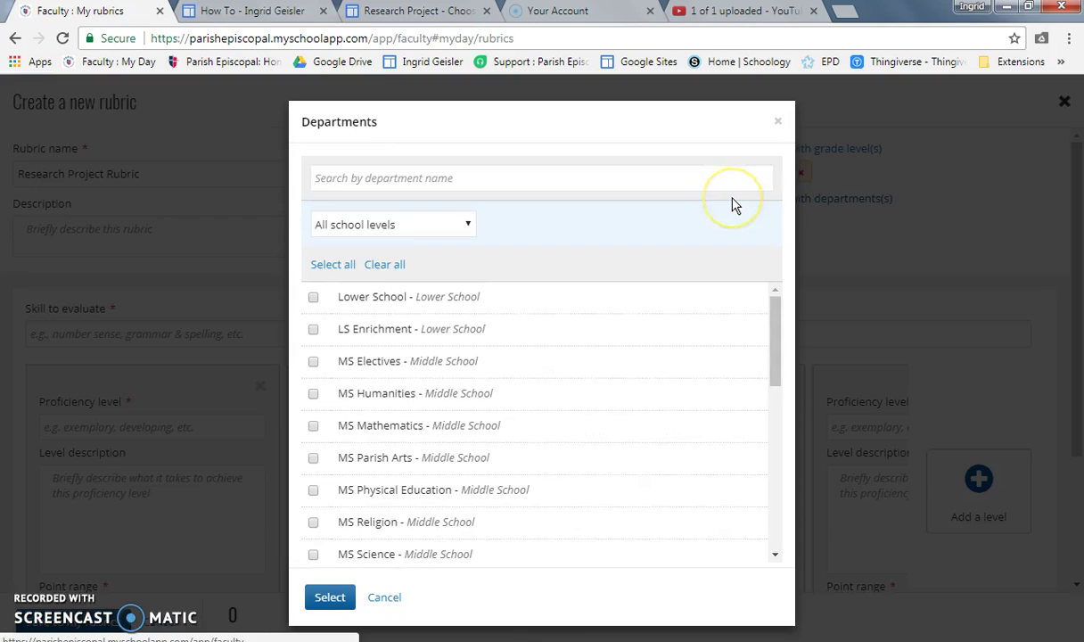
click(316, 460)
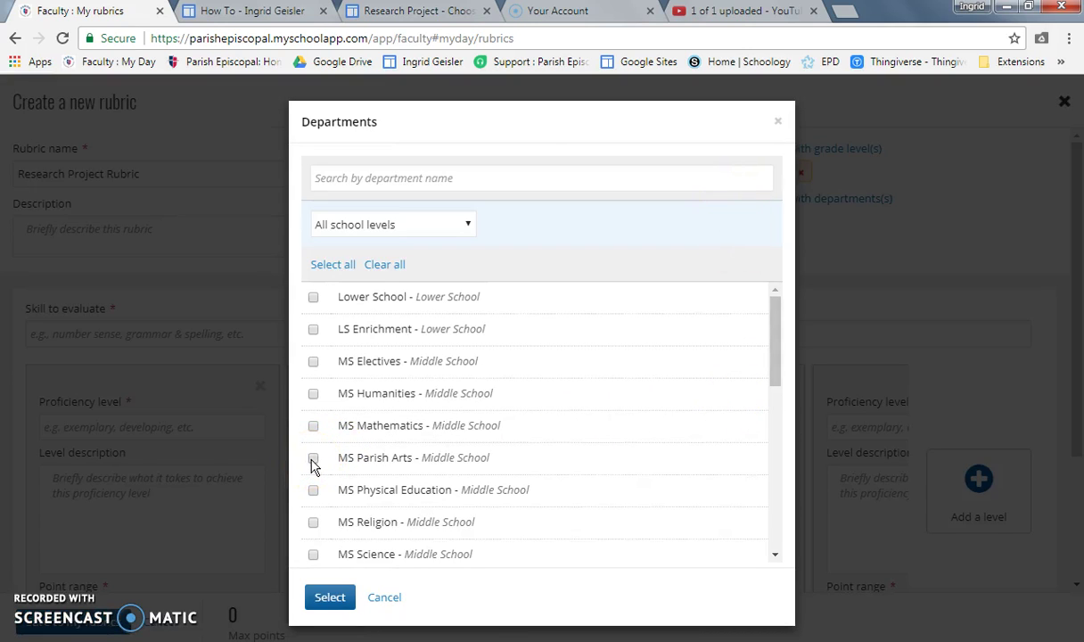
drag(776, 346, 762, 471)
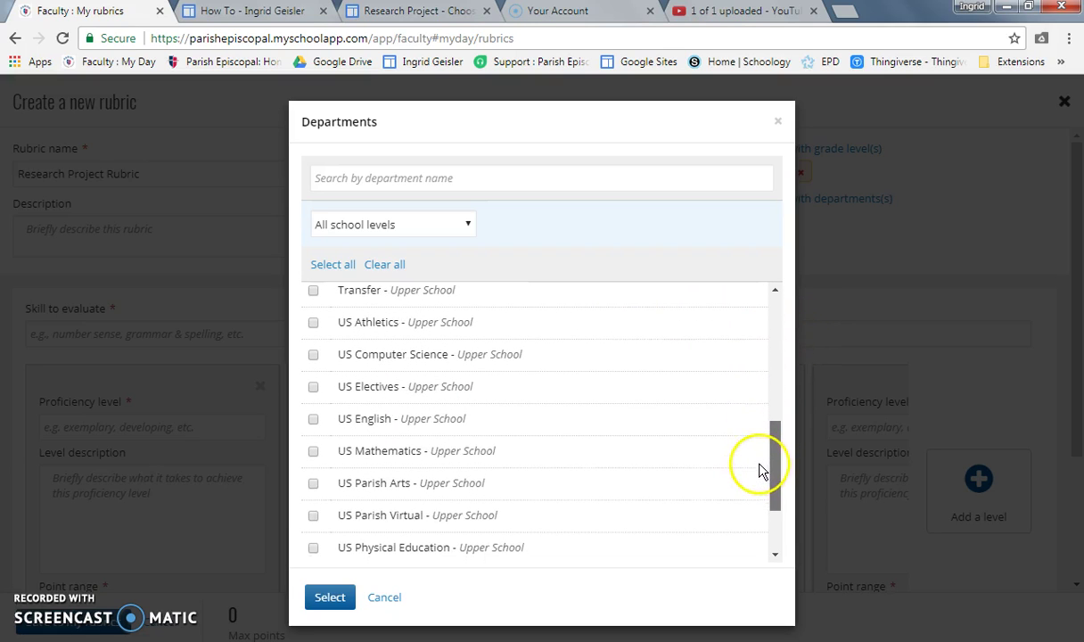
click(313, 484)
click(337, 597)
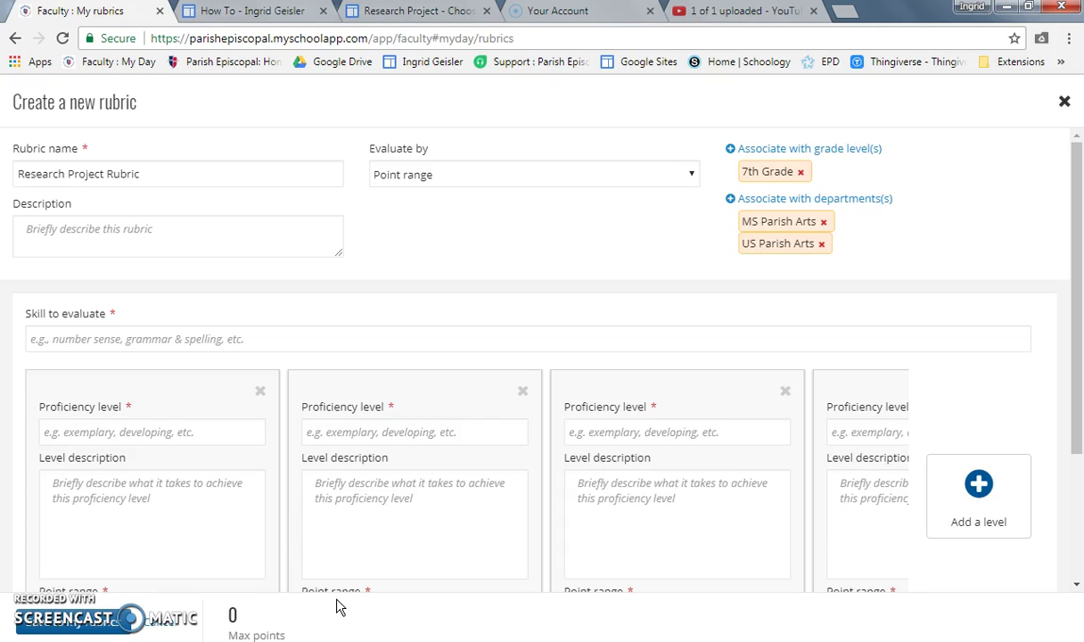
Copy the heading "Life Story of the Artist" from the Research Project page into the rubric's description
click(114, 234)
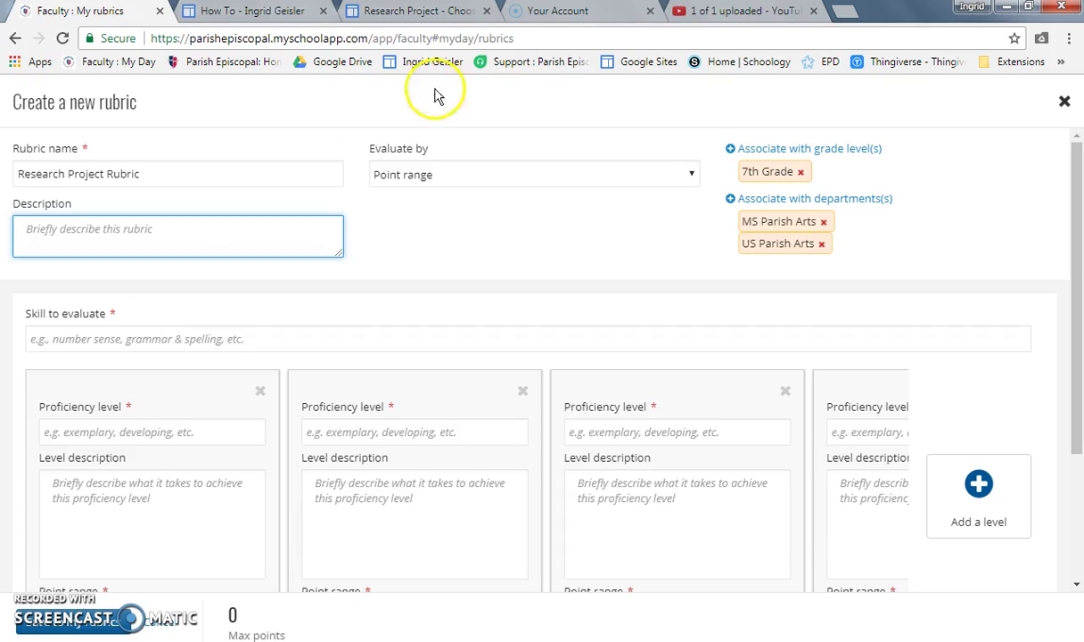
click(444, 20)
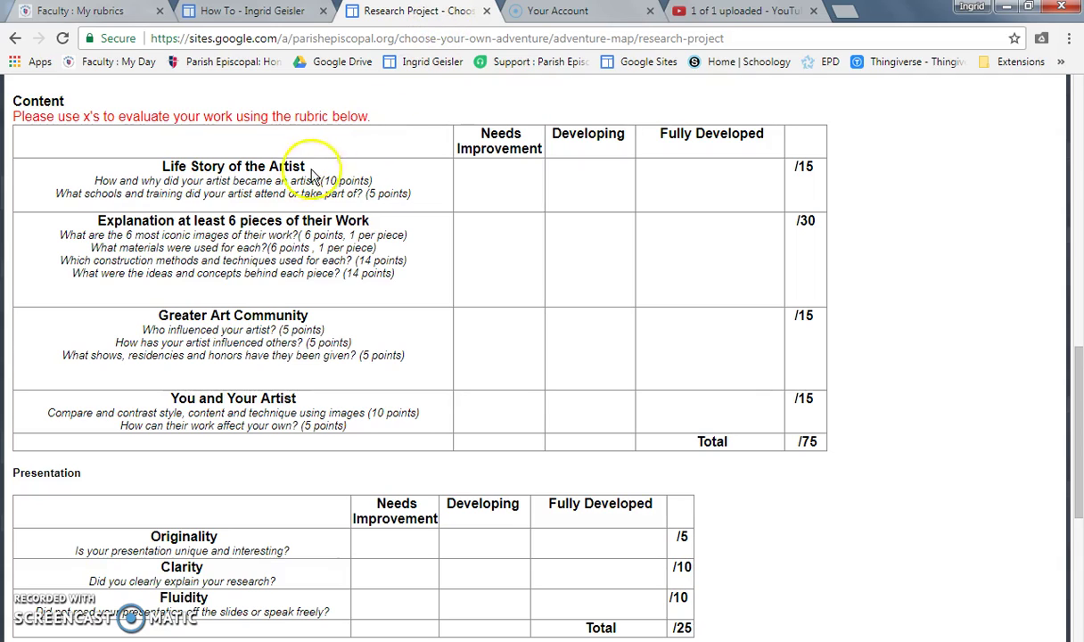
drag(305, 166, 143, 173)
key(ctrl+c)
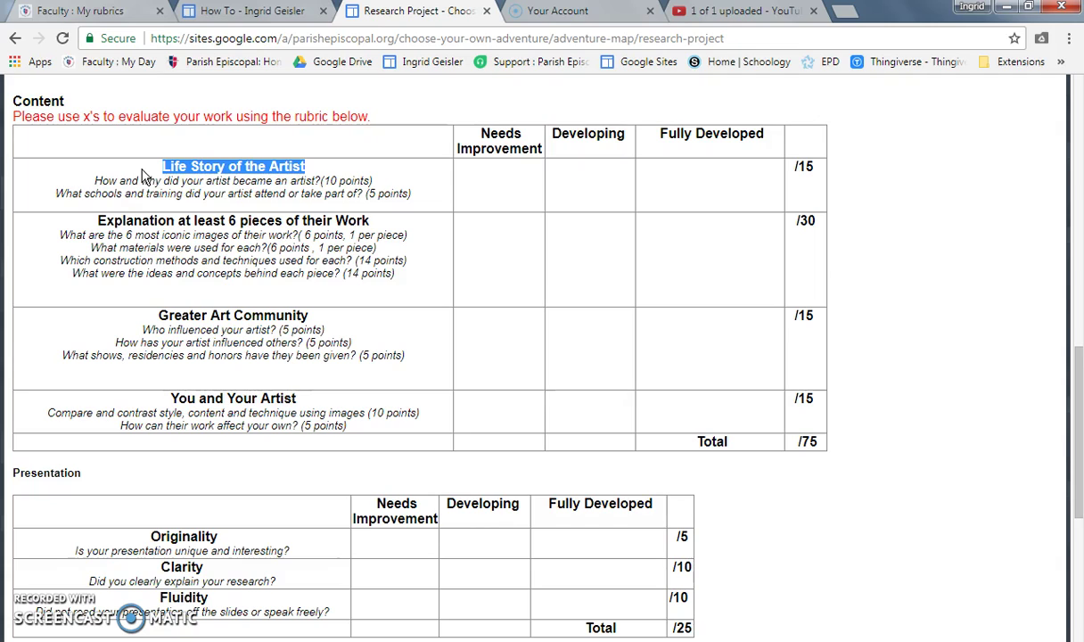
click(132, 17)
key(ctrl+v)
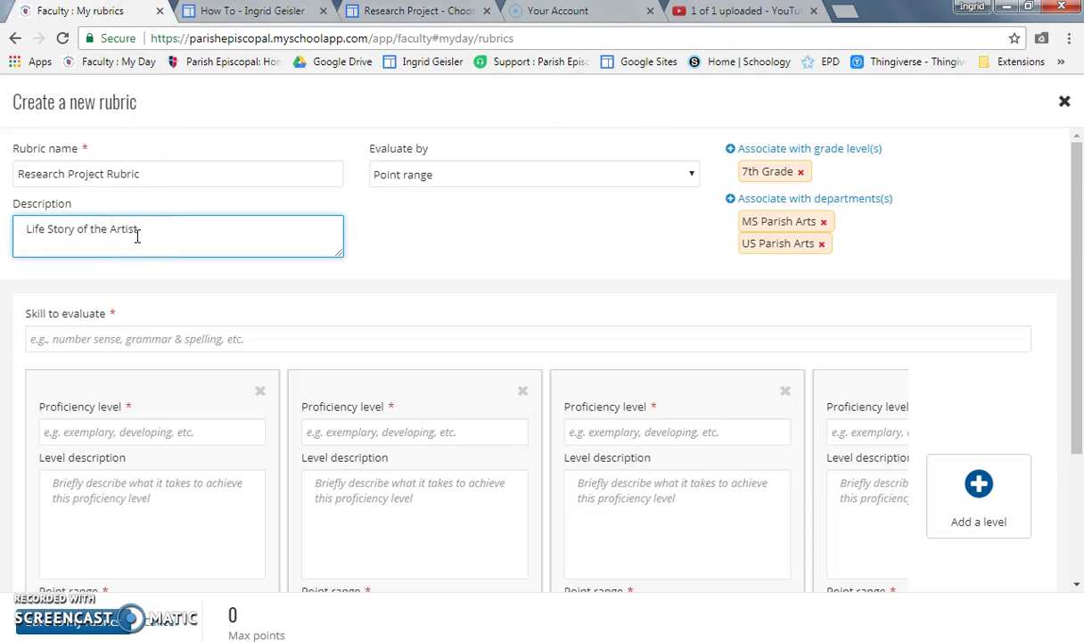
Move "Life Story of the Artist" from the rubric's description to the skill to evaluate
drag(141, 230, 12, 225)
key(ctrl+c)
key(BackSpace)
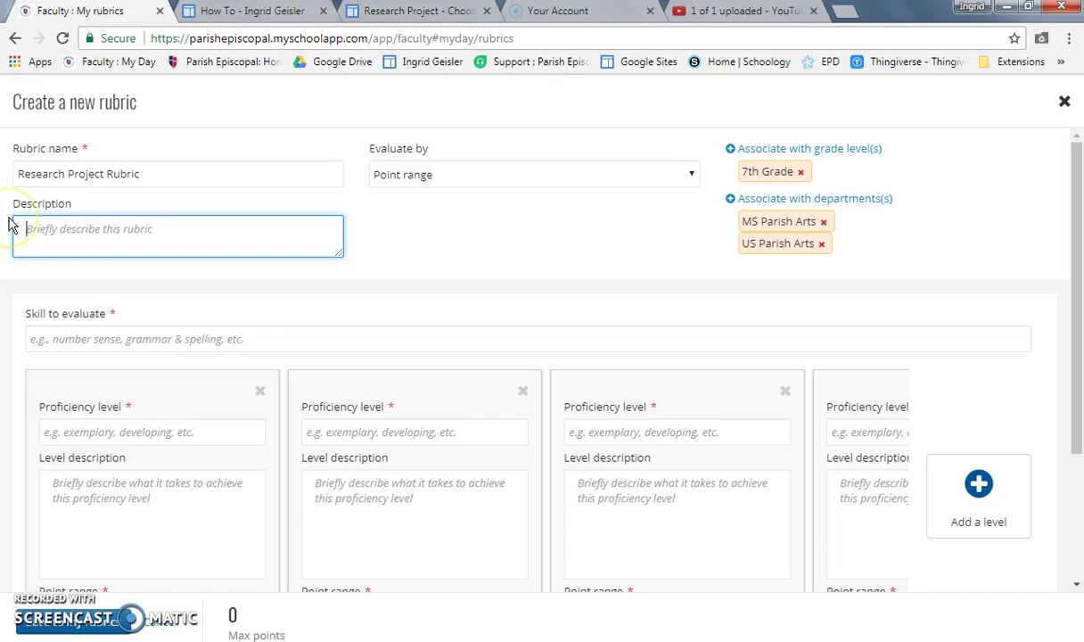
click(100, 337)
key(ctrl+v)
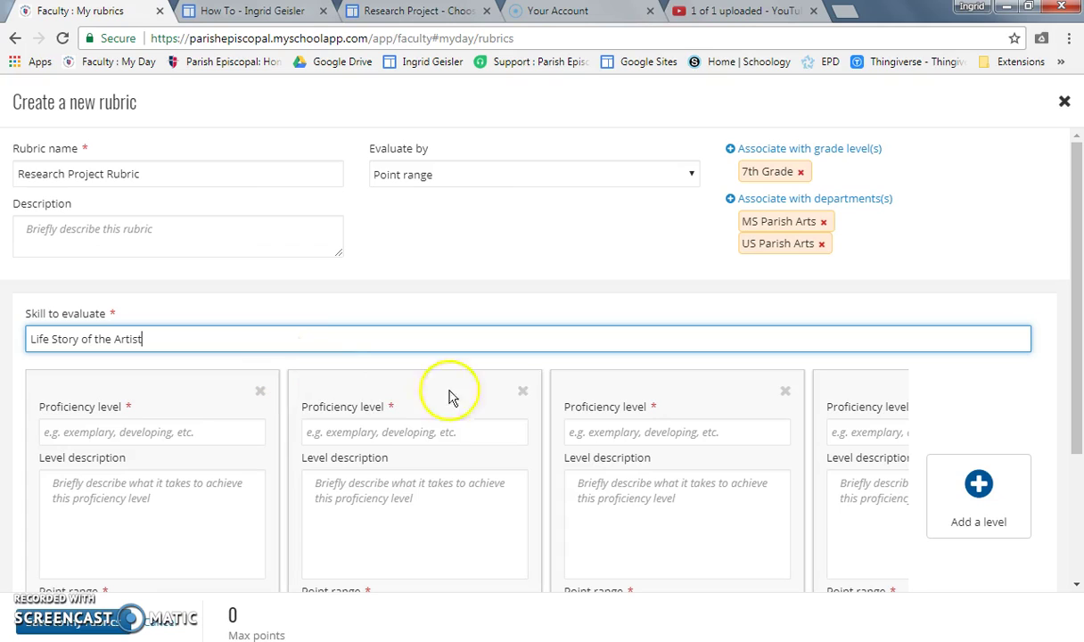
Name the skill's first proficiency level "Not Shown"
click(169, 429)
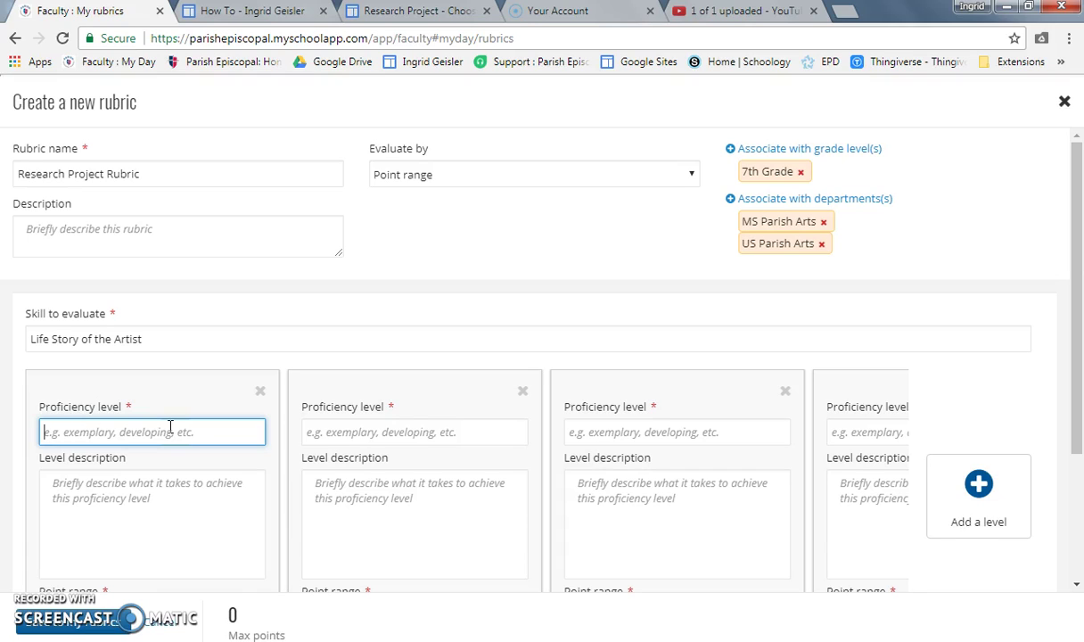
text(N)
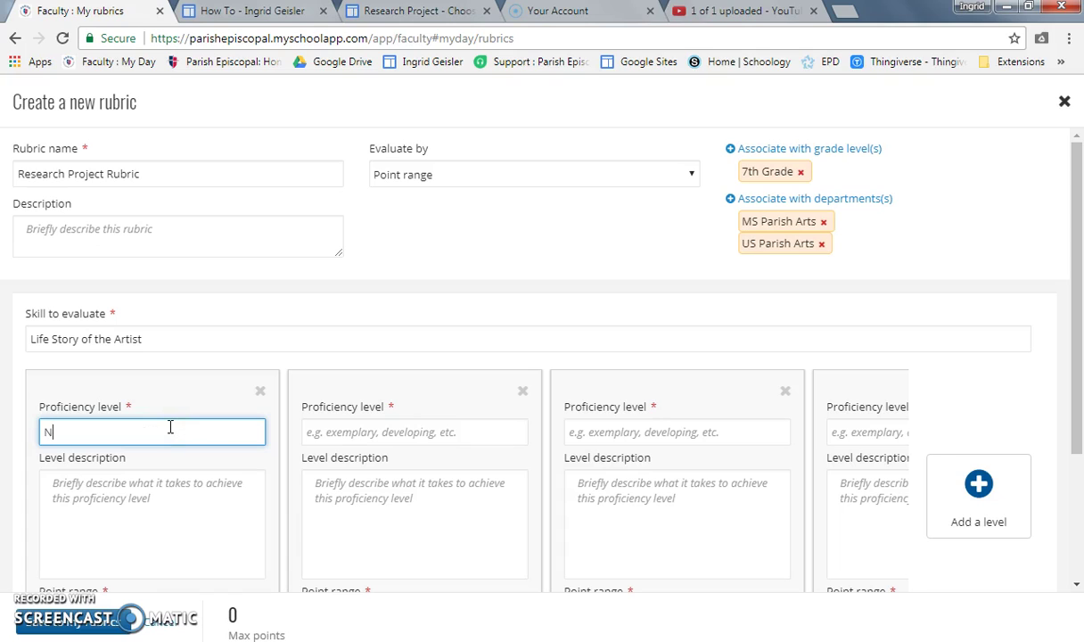
text(ot Shown)
Check the level names on the Research Project page and name the second proficiency level "Needs Improvement"
click(337, 432)
click(395, 13)
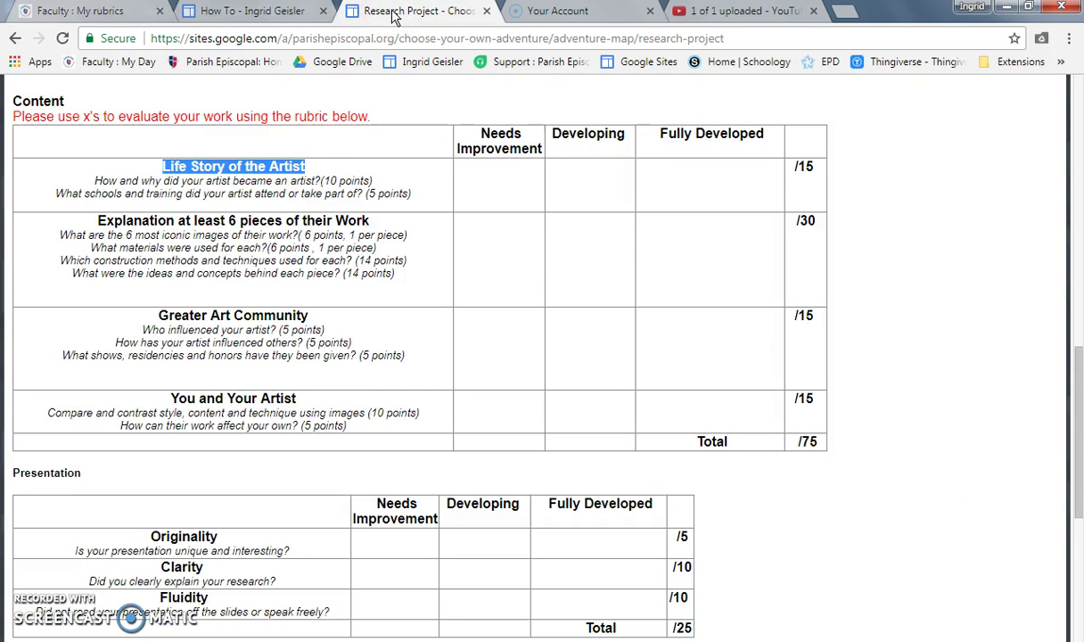
click(80, 13)
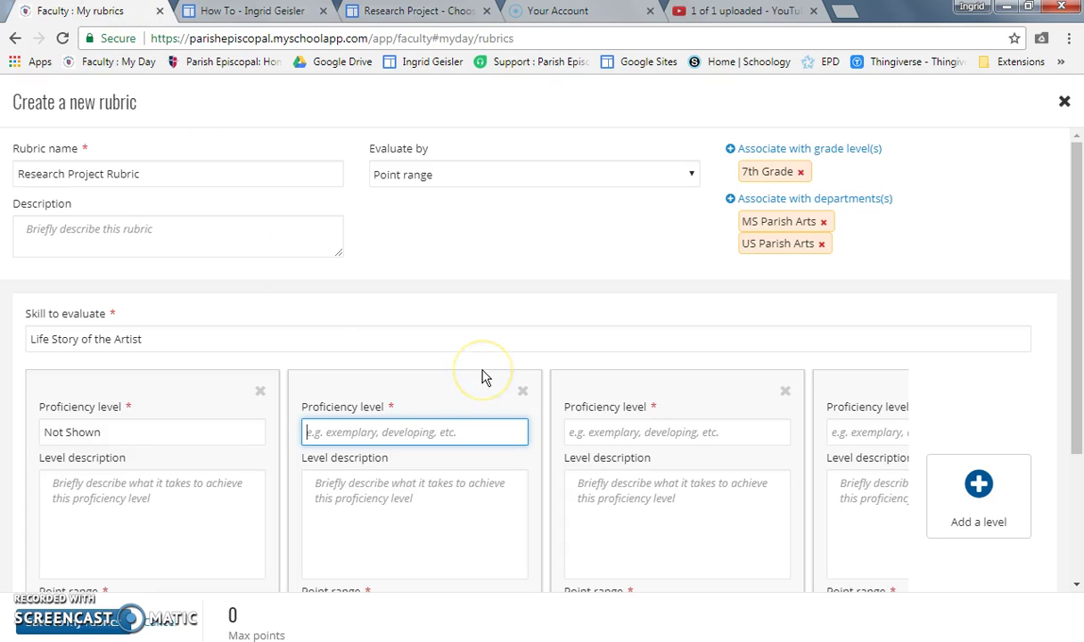
text(Needs)
key(BackSpace)
key(BackSpace)
key(BackSpace)
key(BackSpace)
text(eeds Improv)
key(BackSpace)
key(BackSpace)
key(BackSpace)
key(BackSpace)
key(BackSpace)
text(mp)
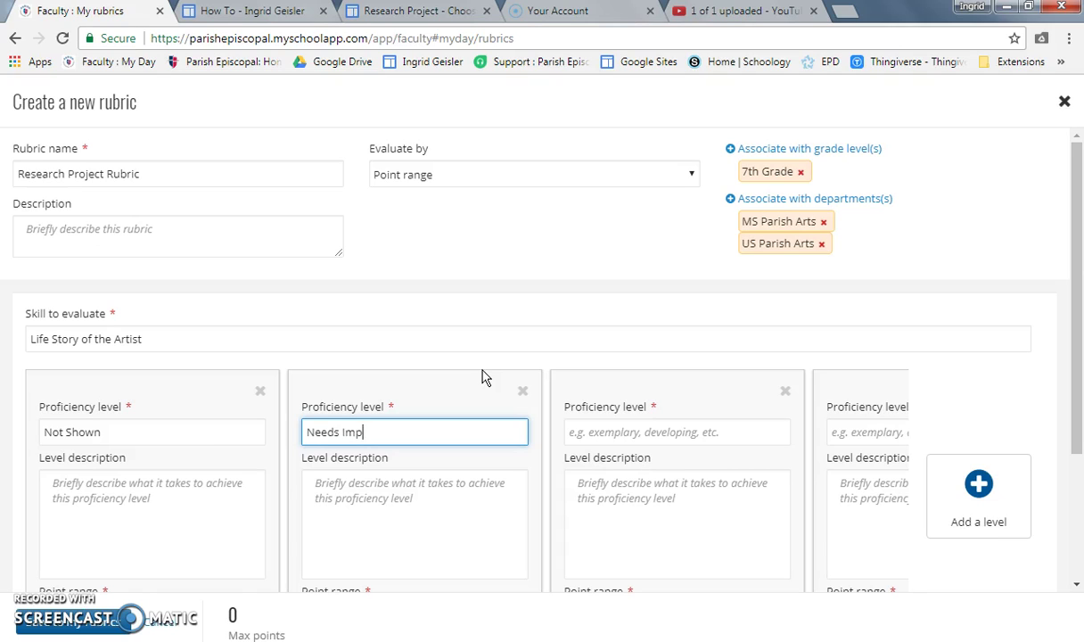
text(rovement)
Name the third proficiency level "Developing"
click(617, 428)
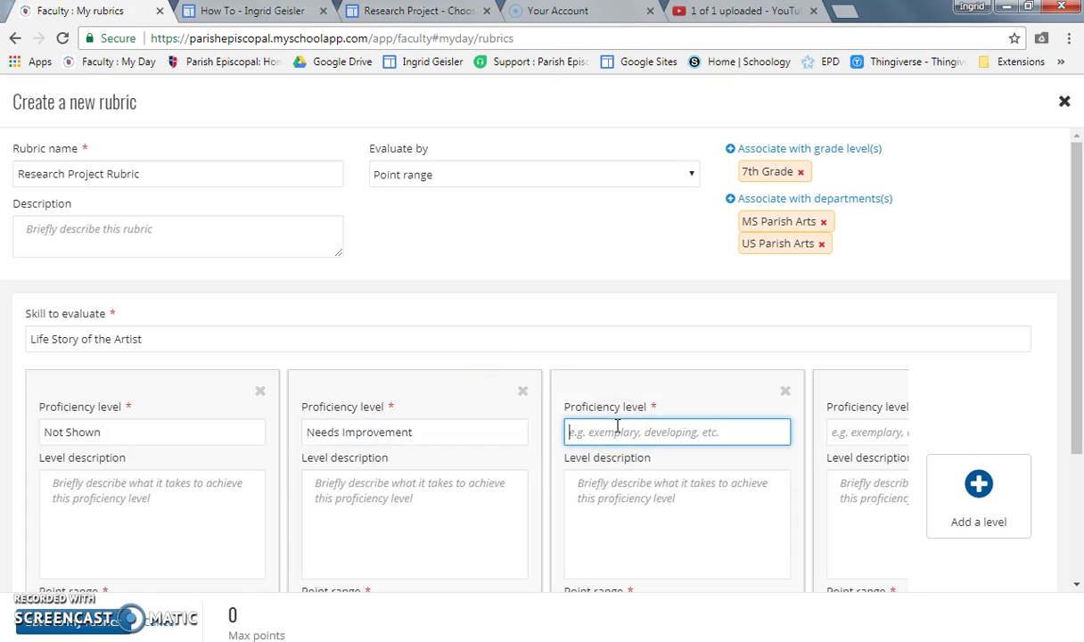
text(Develo)
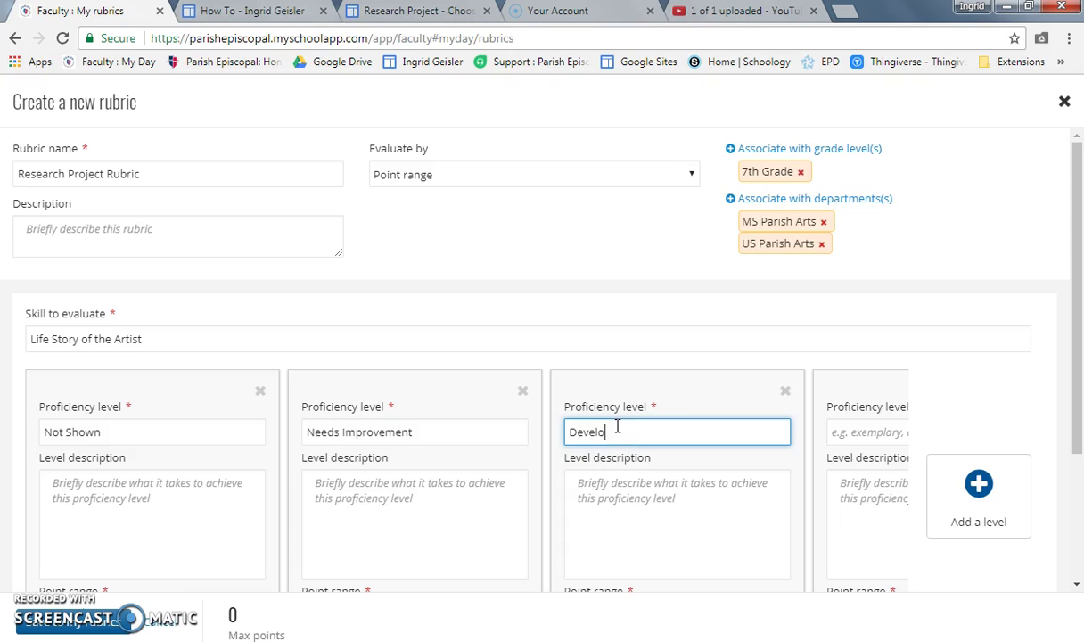
text(pment)
click(842, 430)
click(678, 432)
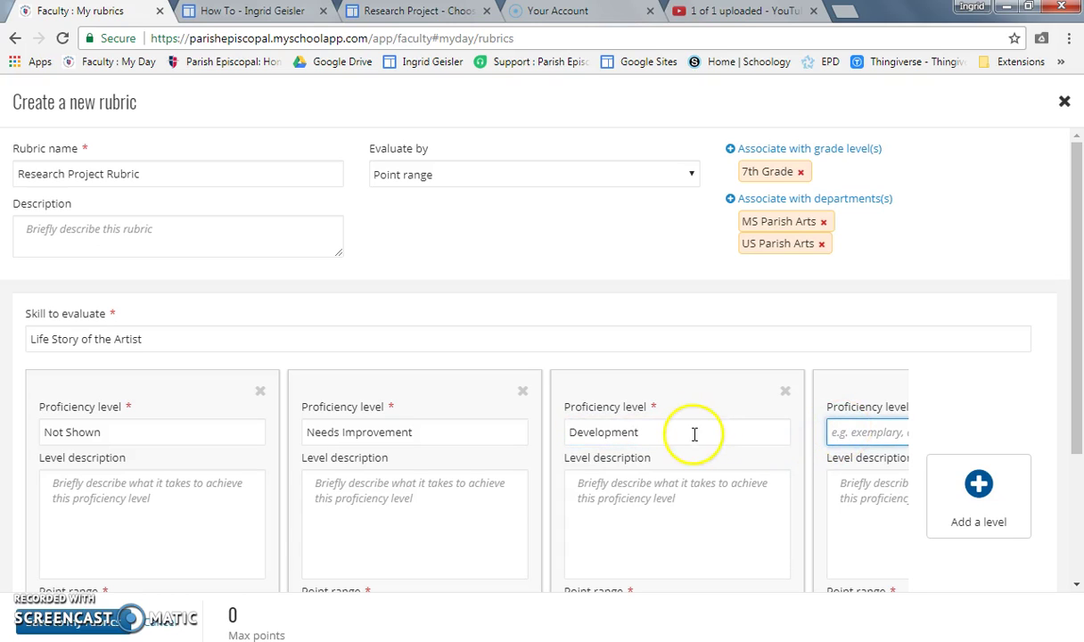
key(BackSpace)
key(BackSpace)
key(BackSpace)
key(BackSpace)
text(ing)
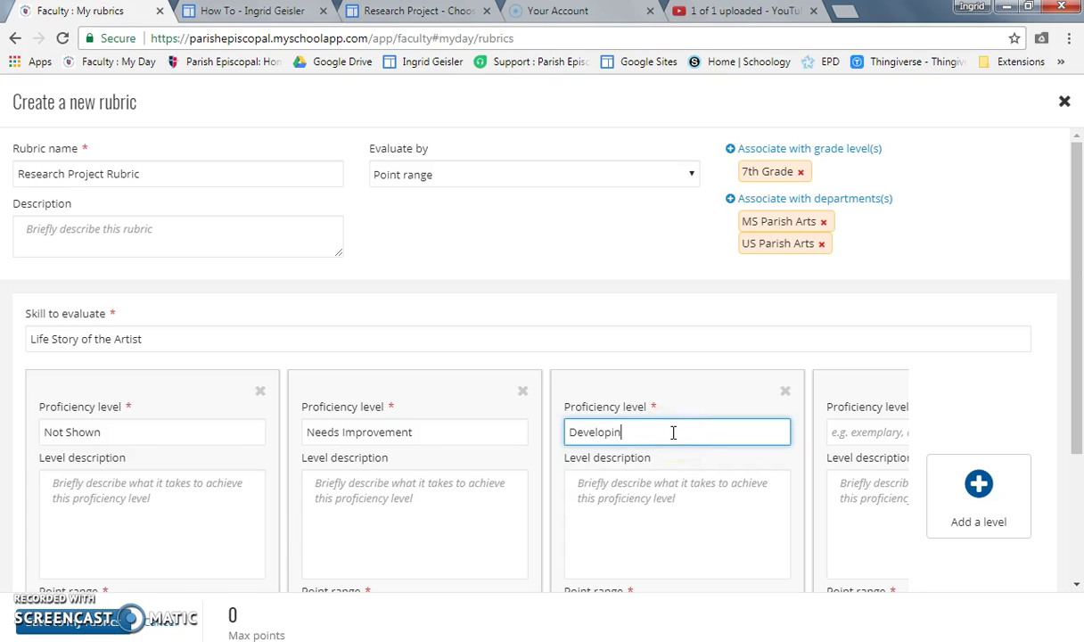
Name the fourth proficiency level "Fully Developed"
click(867, 428)
text(De)
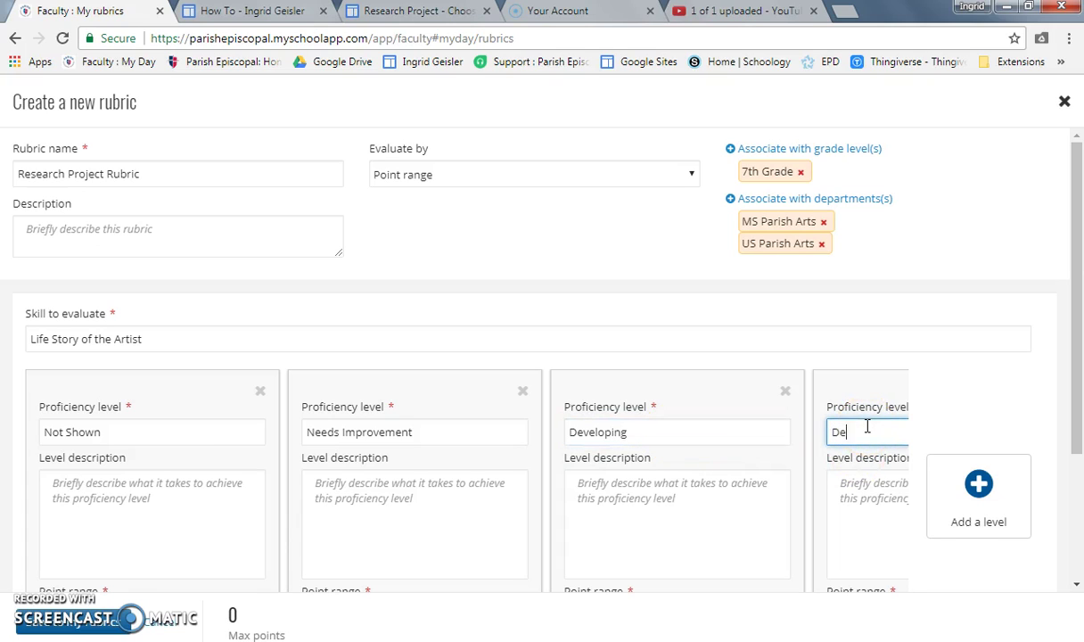
text(veloped)
key(Home)
text(Fully)
Copy the two questions under Life Story of the Artist from the Research Project page into the Fully Developed level description
click(388, 497)
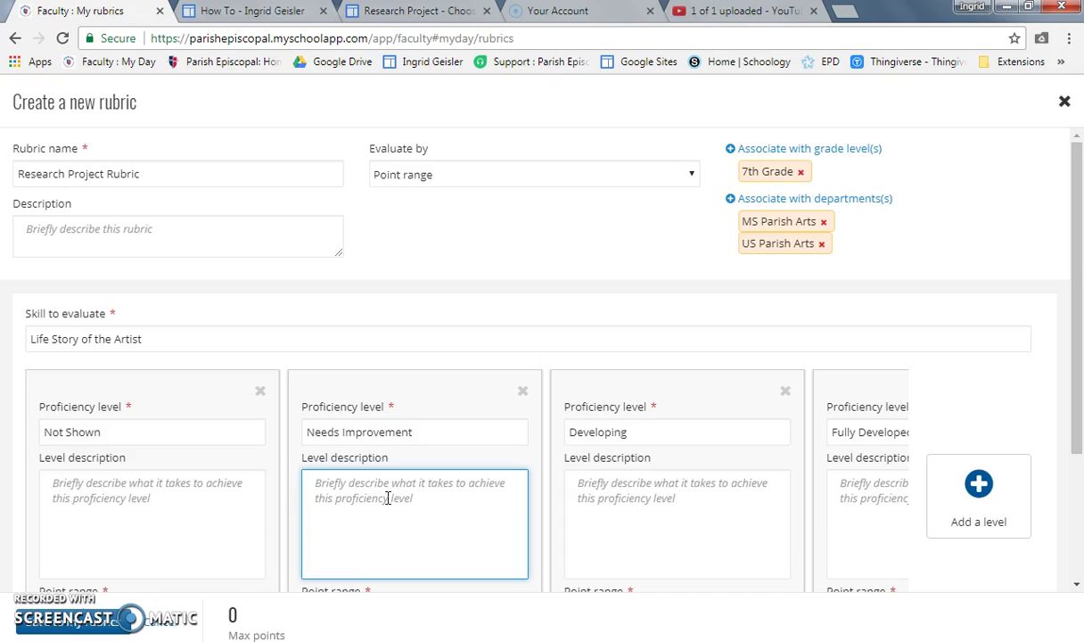
click(443, 16)
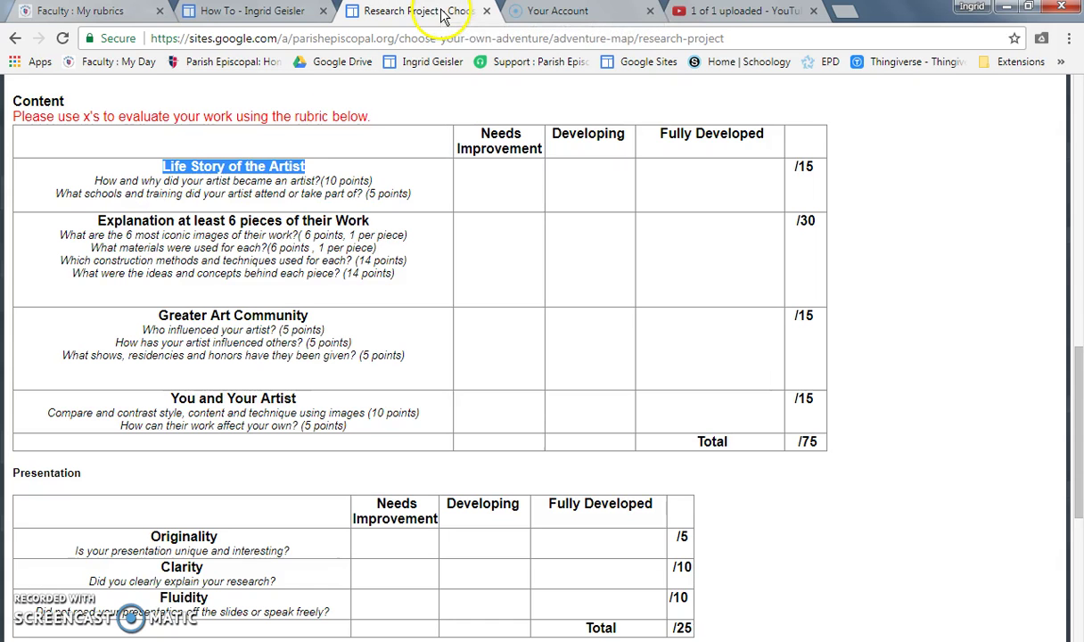
drag(412, 195, 53, 178)
key(ctrl+c)
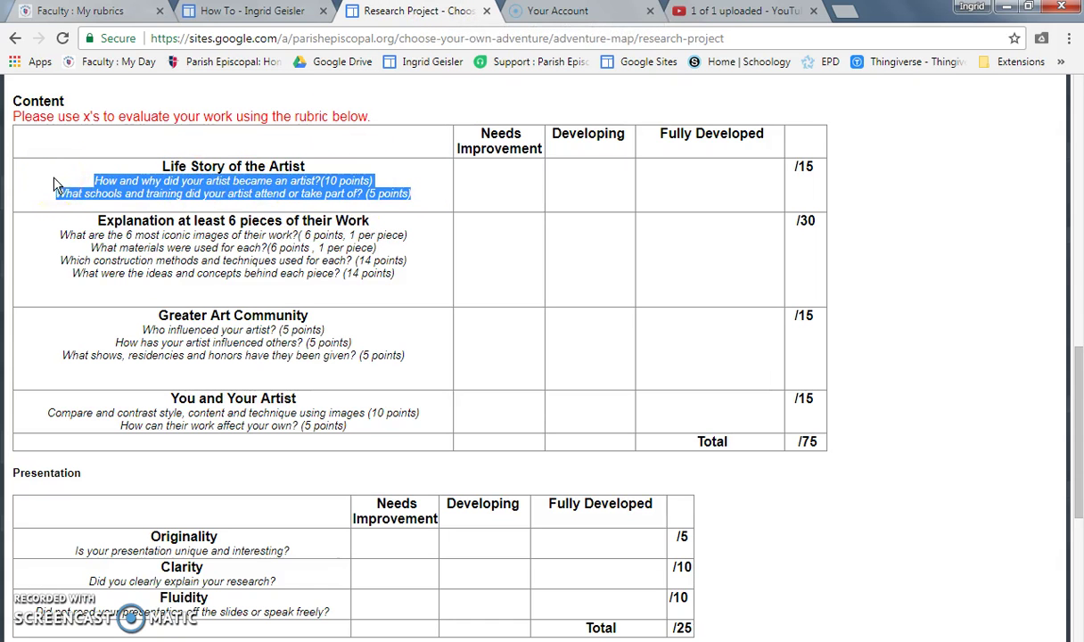
click(85, 11)
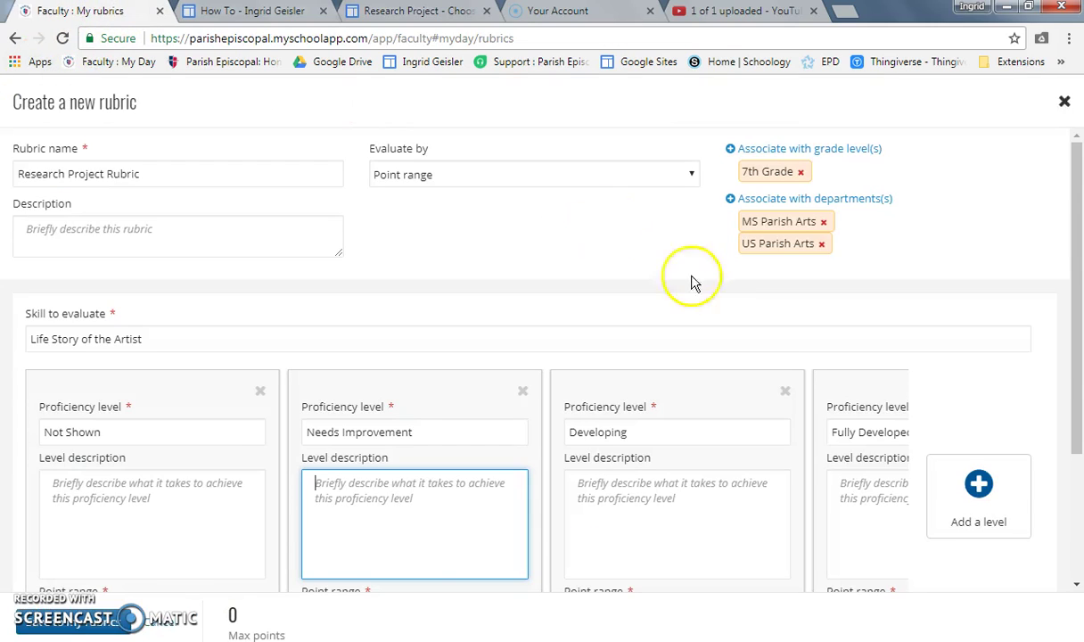
click(858, 488)
key(ctrl+v)
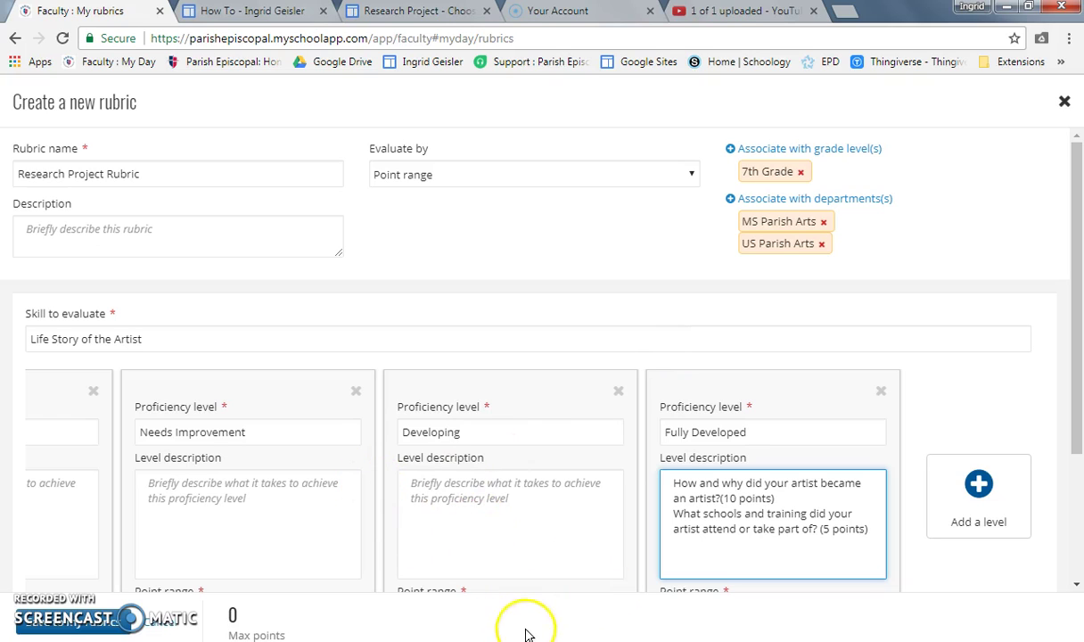
Check the points for Life Story of the Artist on the Research Project page and set the Fully Developed point range to 11 to 15
click(548, 504)
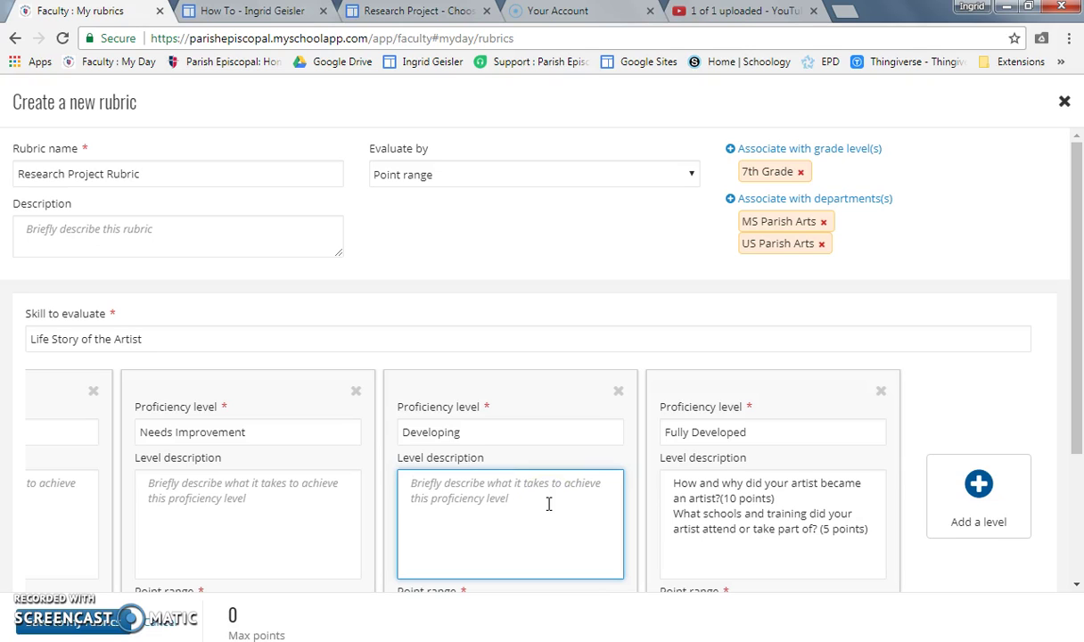
drag(1070, 278, 1073, 370)
drag(758, 546, 836, 525)
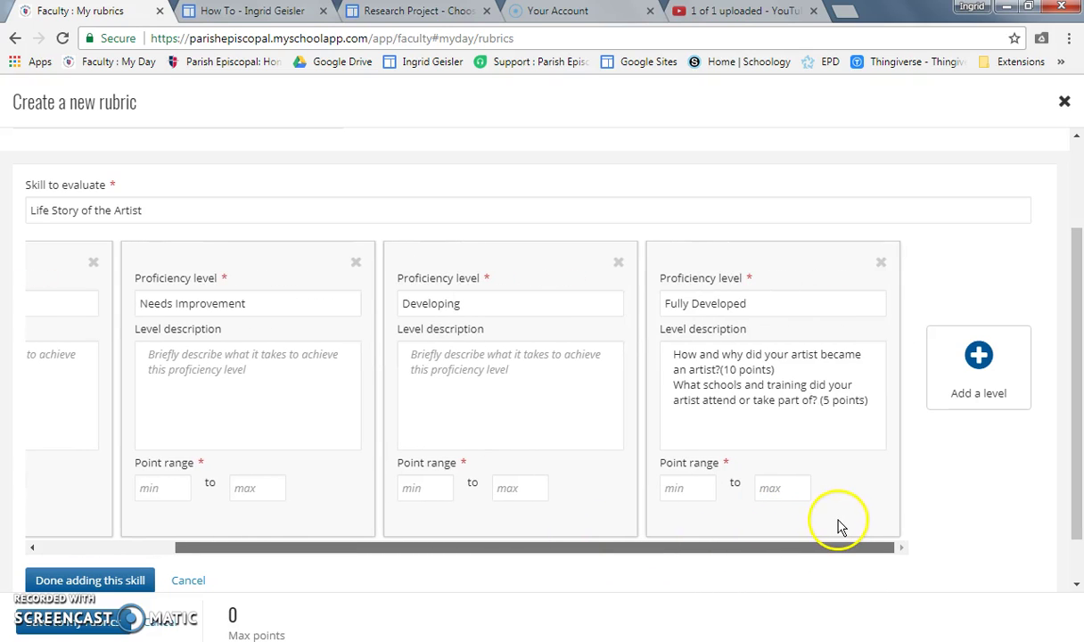
click(427, 12)
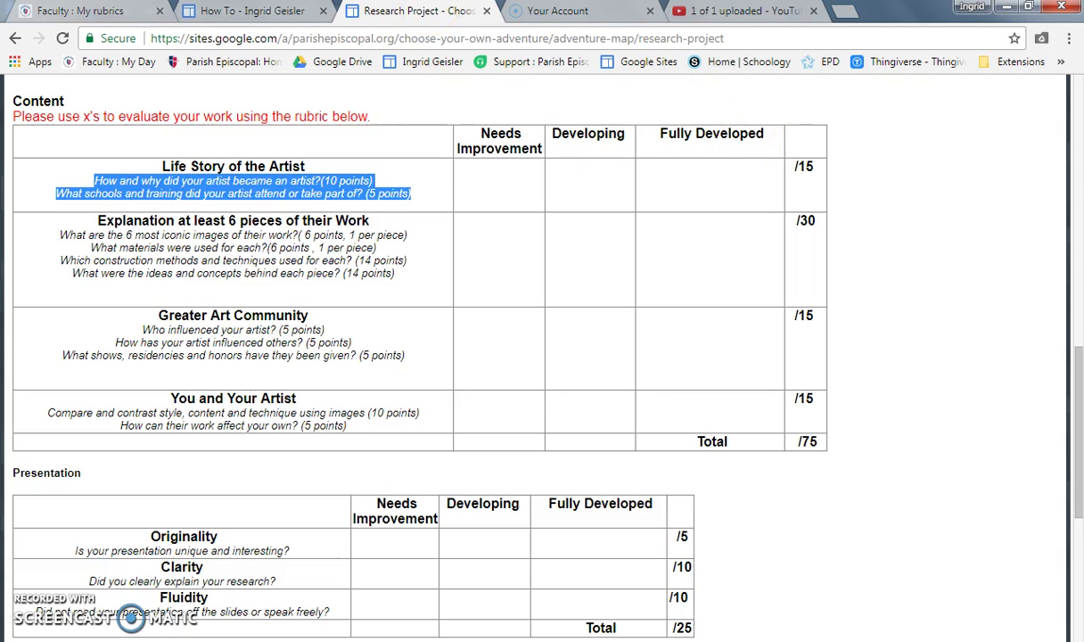
click(103, 14)
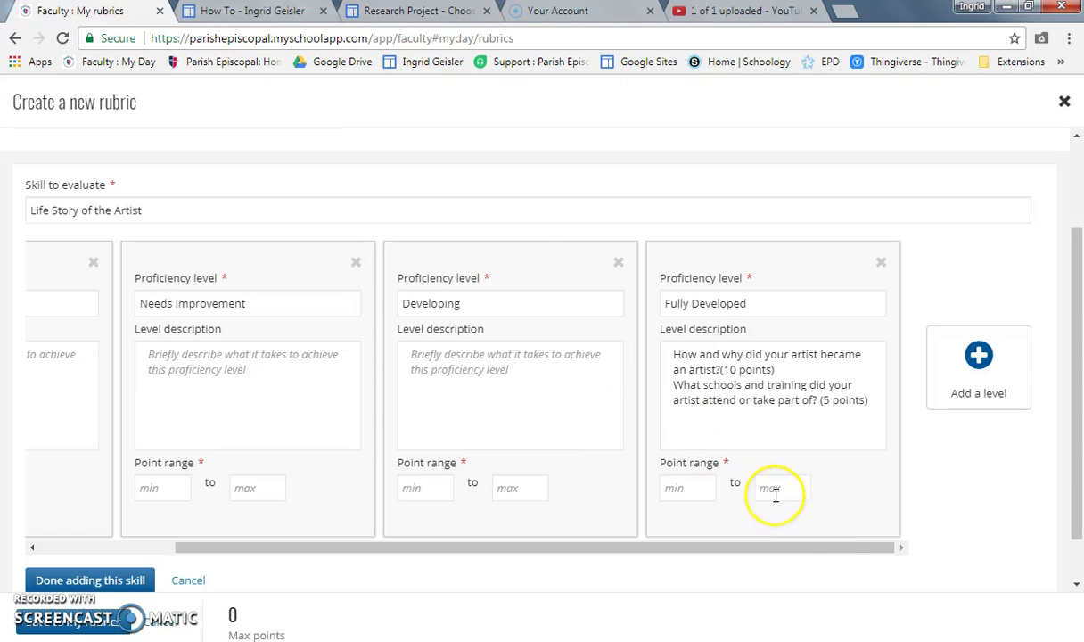
click(688, 487)
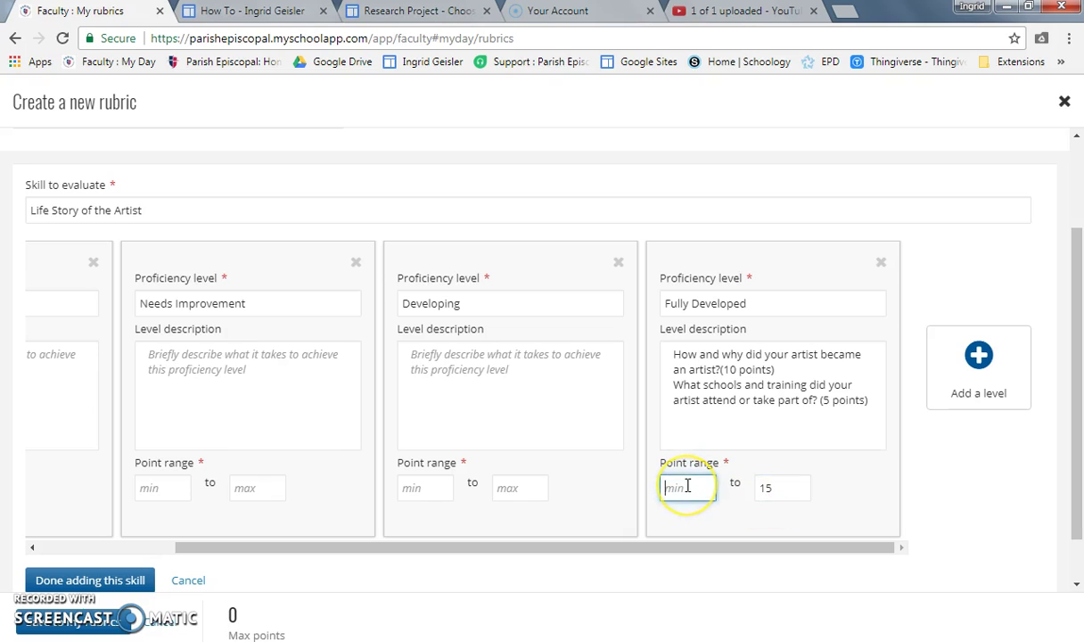
Set the point range of the Developing level to 6 to 10 for the Life Story of the Artist skill
click(507, 488)
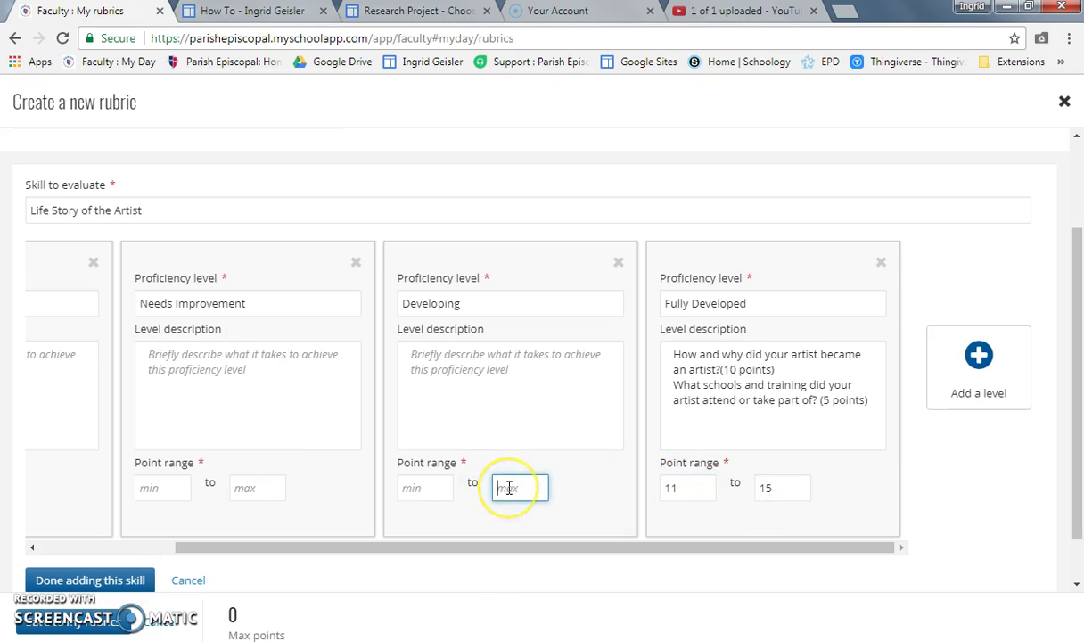
click(429, 487)
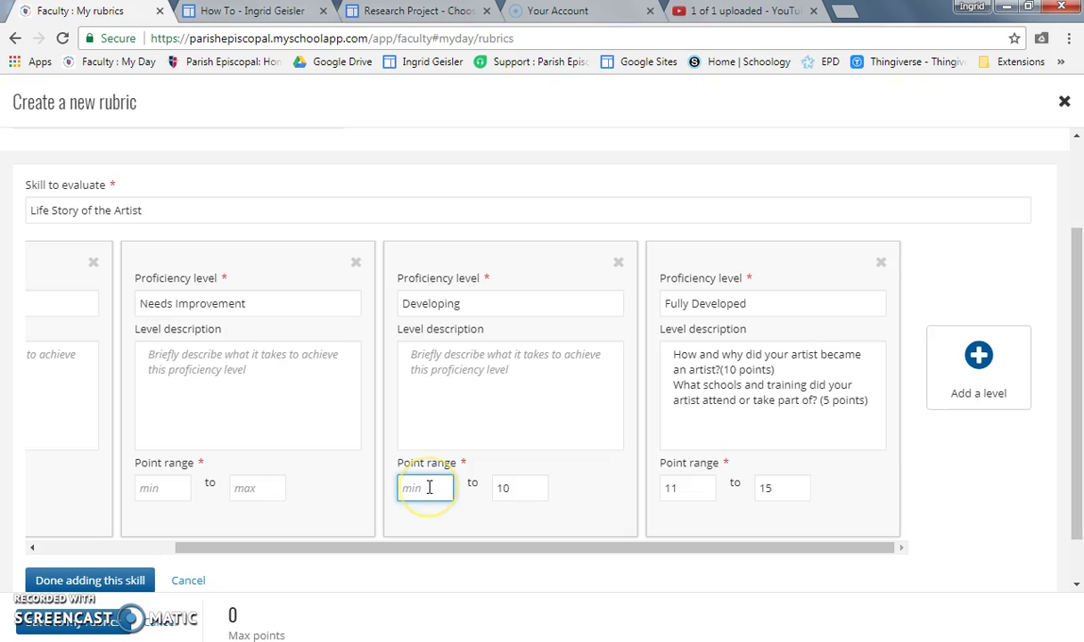
text(6)
click(584, 550)
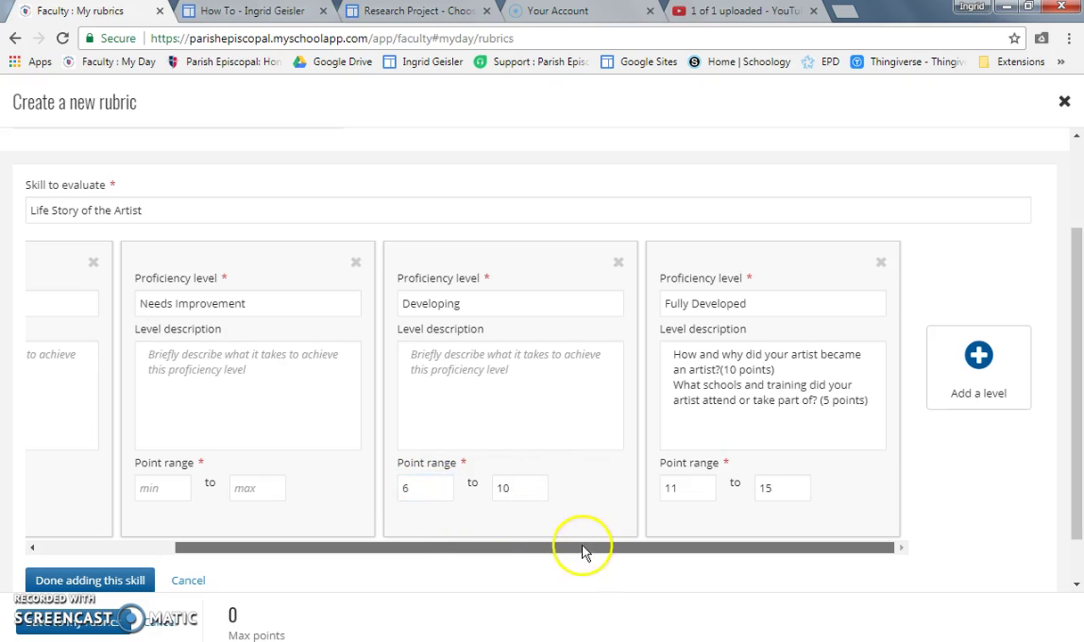
Set the point range of the Needs Improvement level to 1 to 5 for the Life Story of the Artist skill
click(163, 482)
text(1)
click(258, 486)
text(5)
Set the Not Shown level's point range to 0 to 1 and finish adding the Life Story of the Artist skill
drag(477, 549, 267, 528)
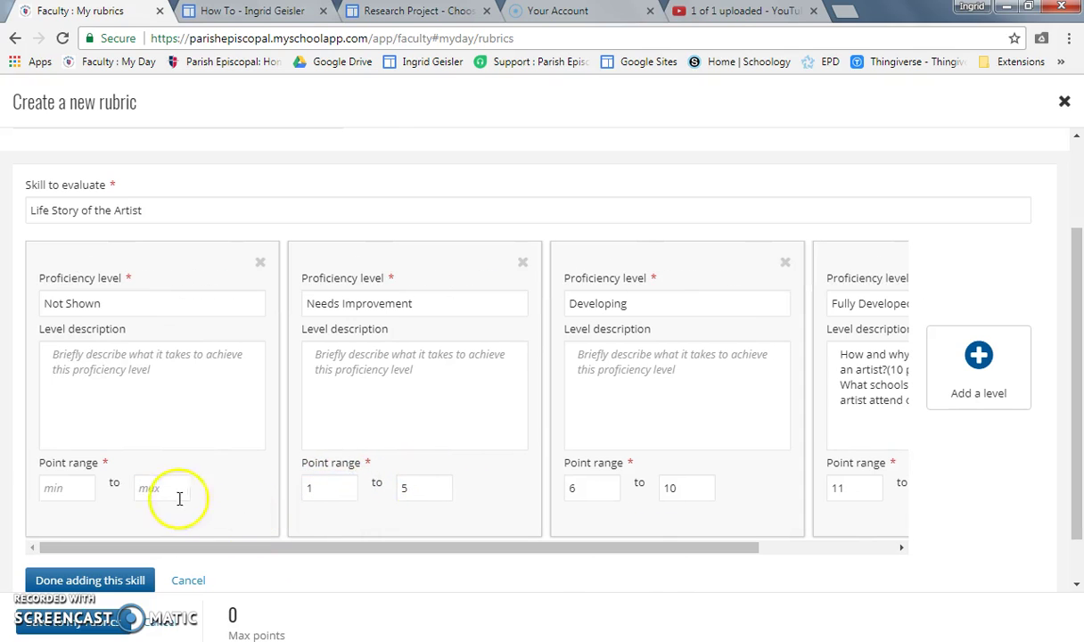
click(88, 488)
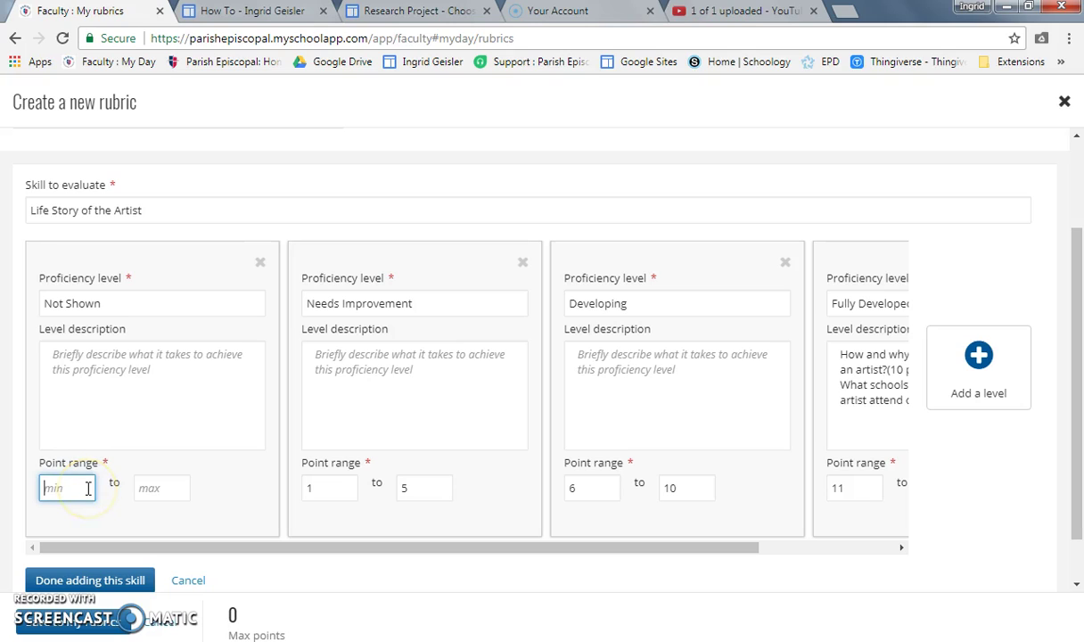
text(0)
click(150, 488)
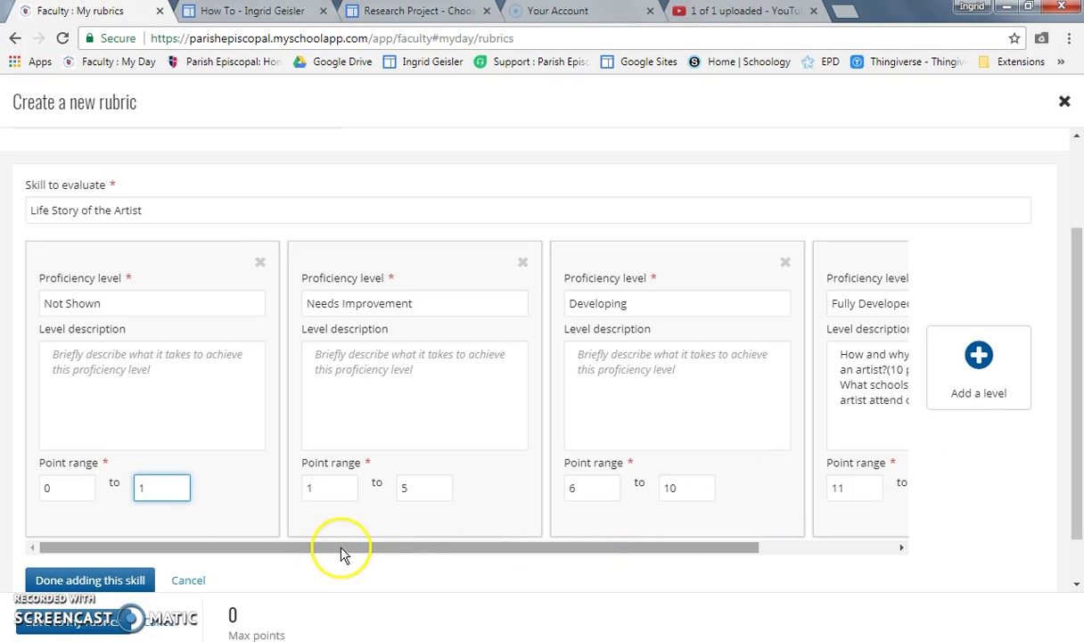
click(122, 581)
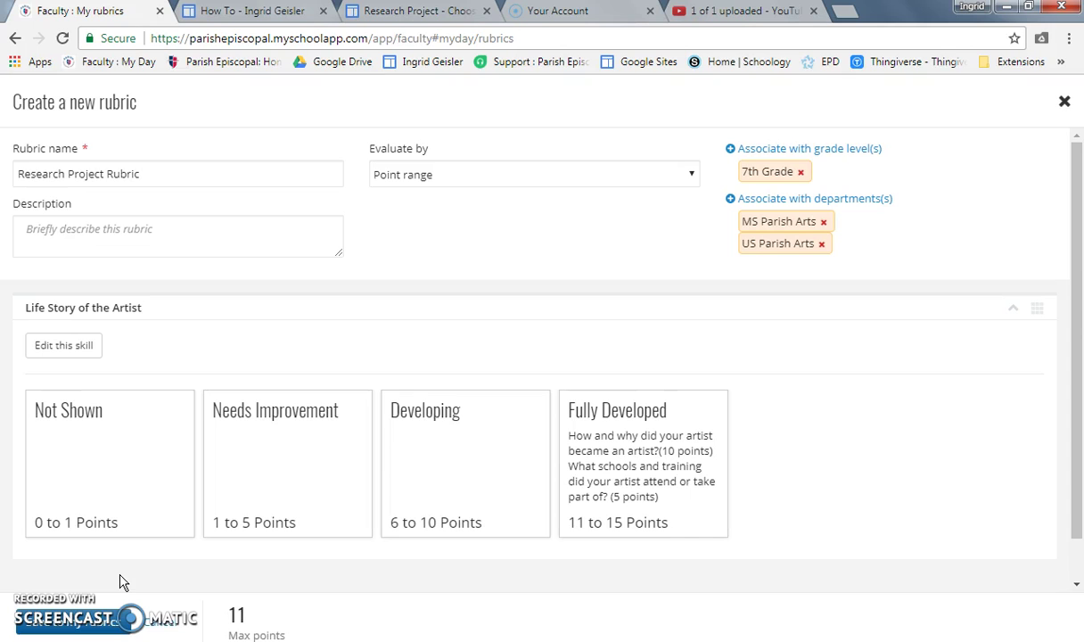
Add another skill named "Explanation at least 6 pieces of their Work", copying the heading from the Research Project page
click(381, 12)
click(374, 228)
drag(375, 227, 89, 222)
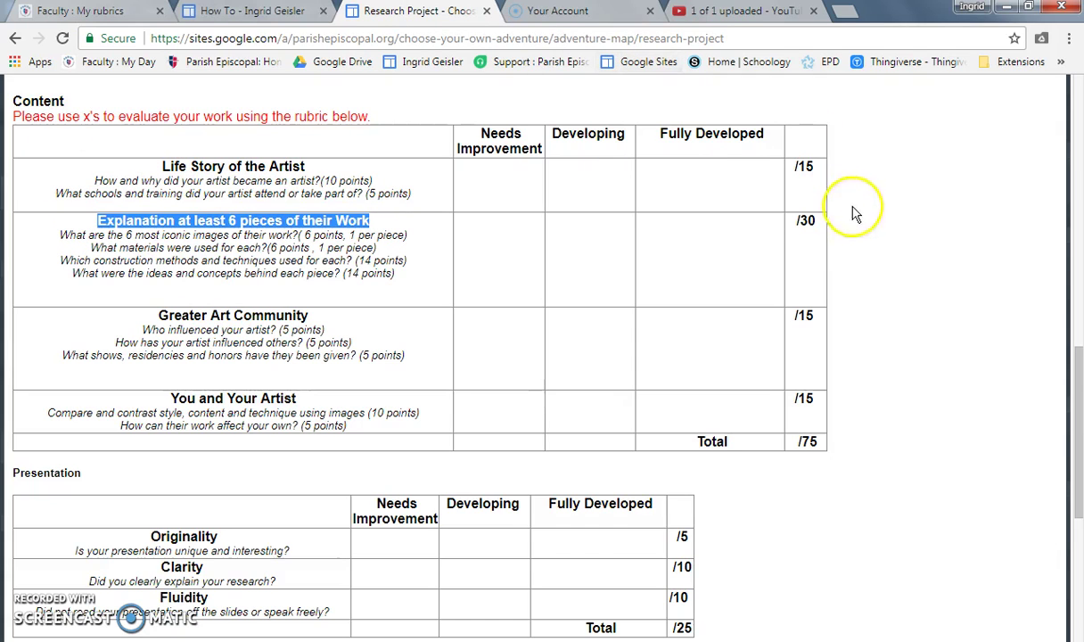
click(98, 11)
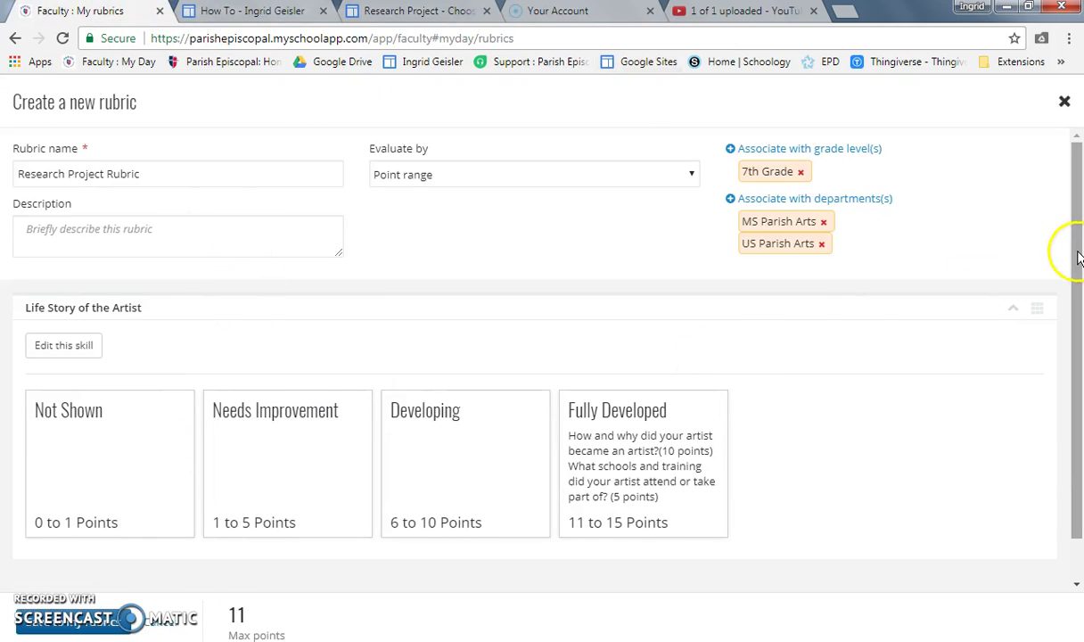
drag(1075, 250, 1081, 337)
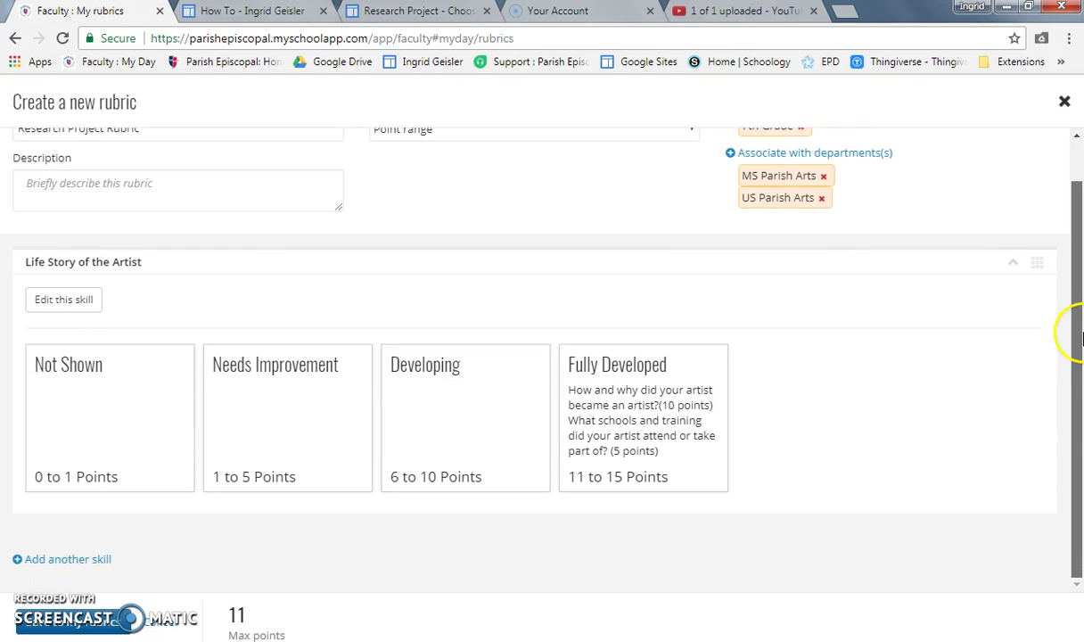
click(87, 560)
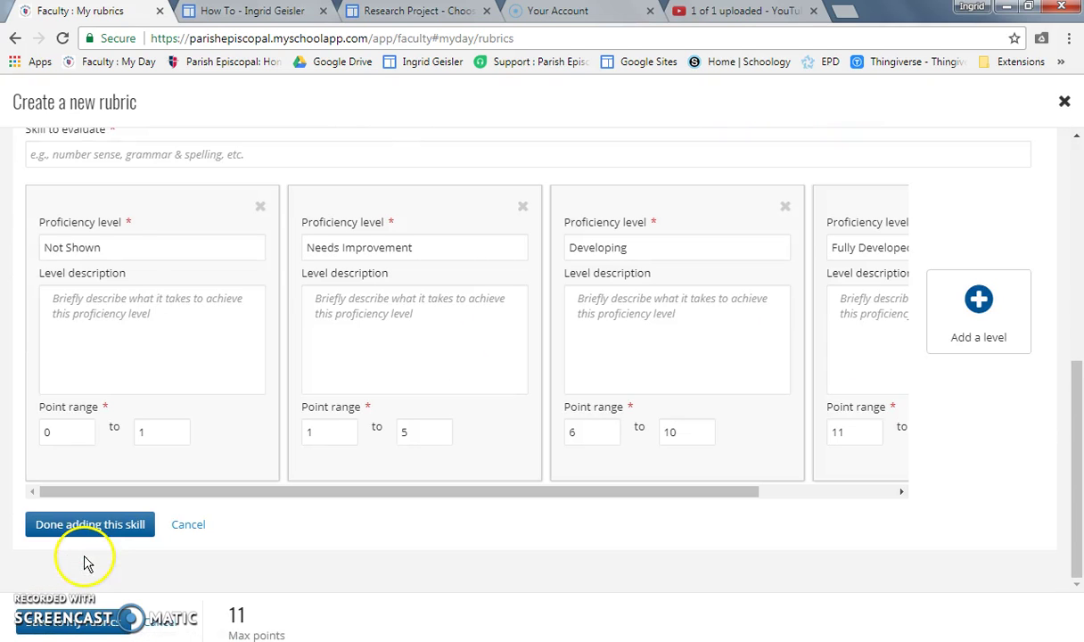
click(132, 153)
text(Explanation at least 5 pieces of their Work)
Set the Fully Developed level's point range to 20 to 30 for the skill about explaining at least 6 pieces
click(629, 496)
drag(629, 496, 866, 484)
click(788, 432)
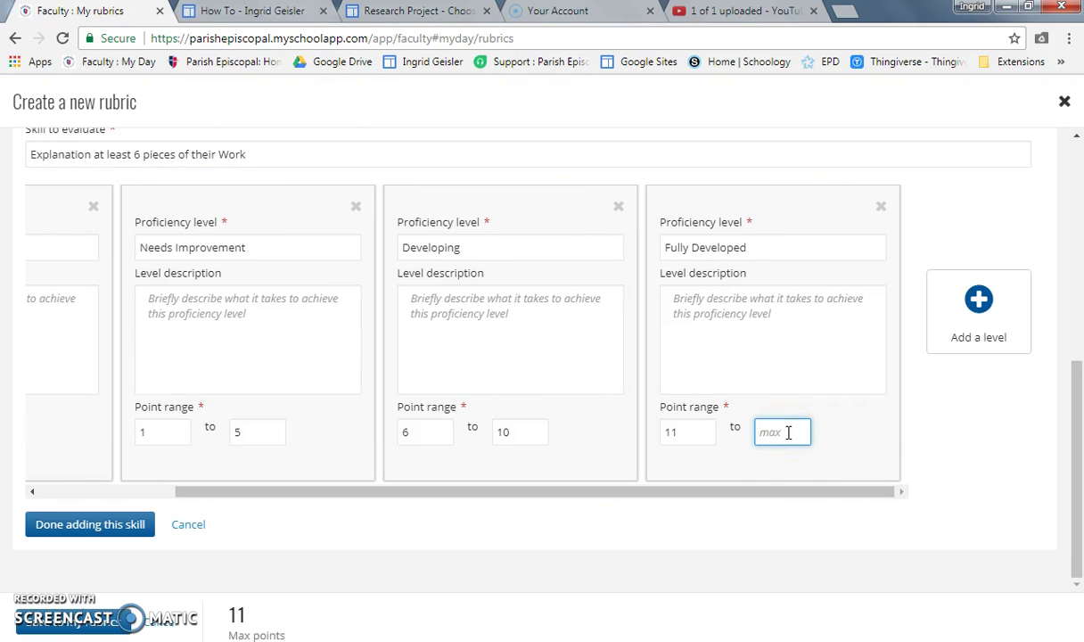
text(30)
drag(692, 432, 628, 430)
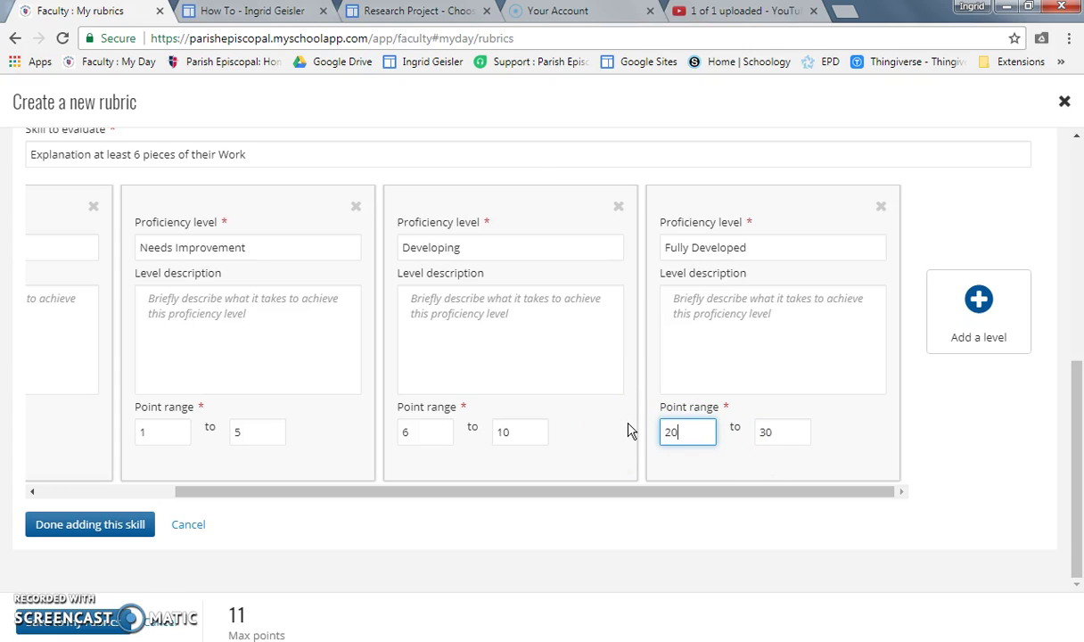
Set the Developing level's point range to 10 to 20 for the skill about explaining at least 6 pieces
click(524, 434)
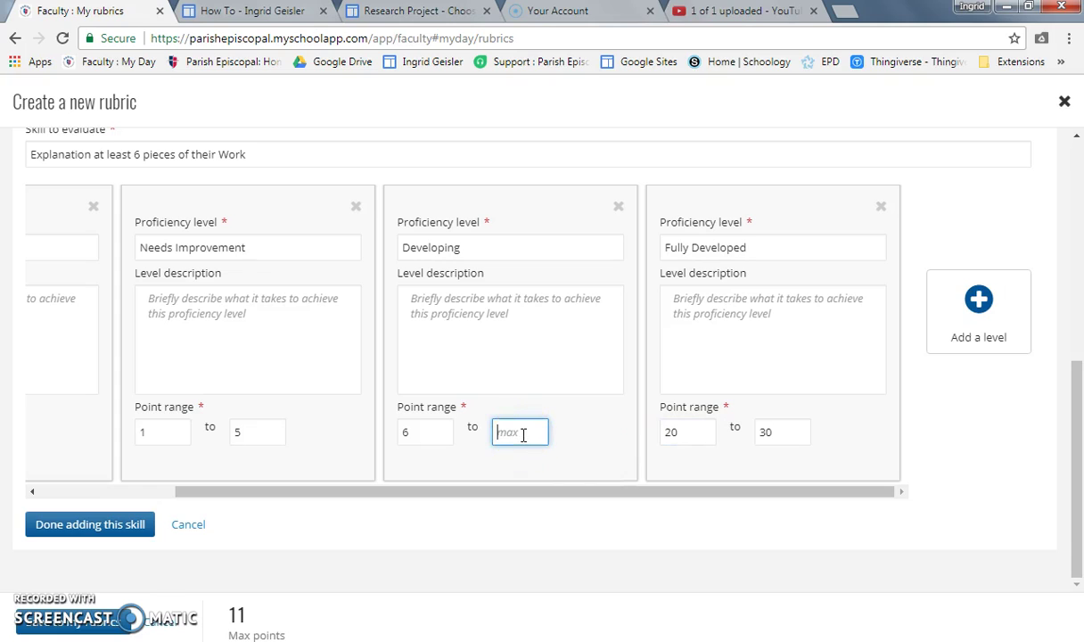
click(428, 430)
key(BackSpace)
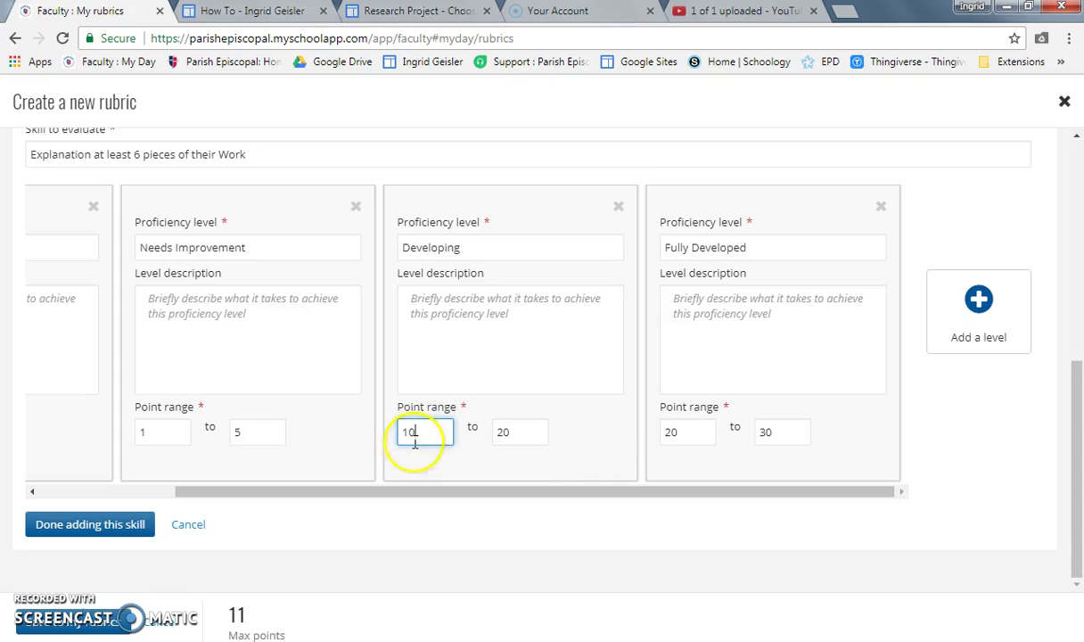
Set the Needs Improvement level's point range to 1 to 10 and finish adding the skill about explaining at least 6 pieces
click(276, 437)
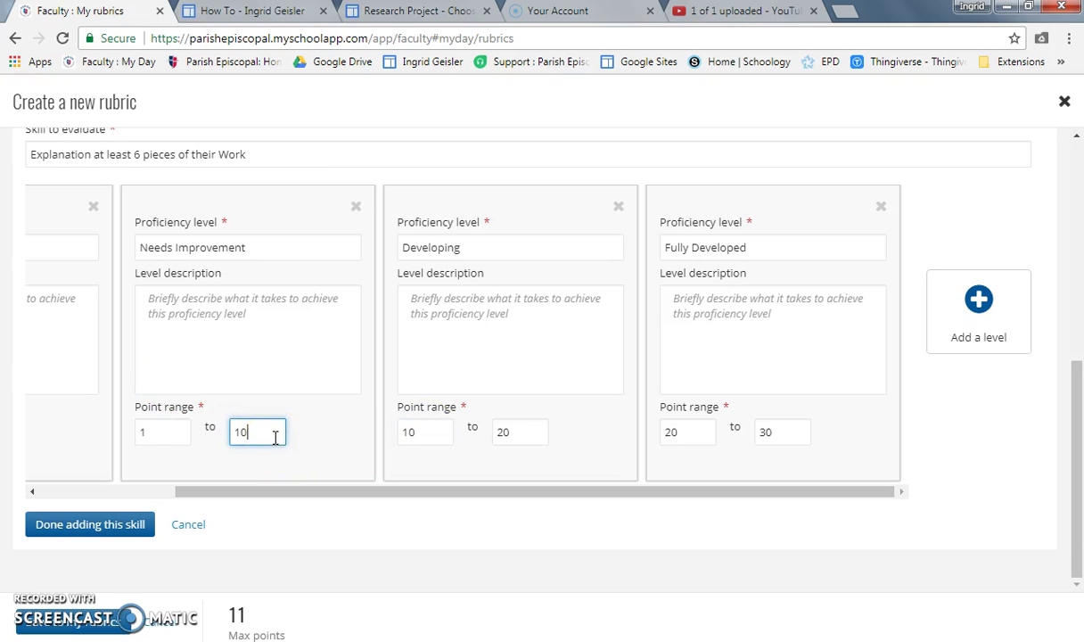
click(169, 434)
drag(279, 488, 98, 490)
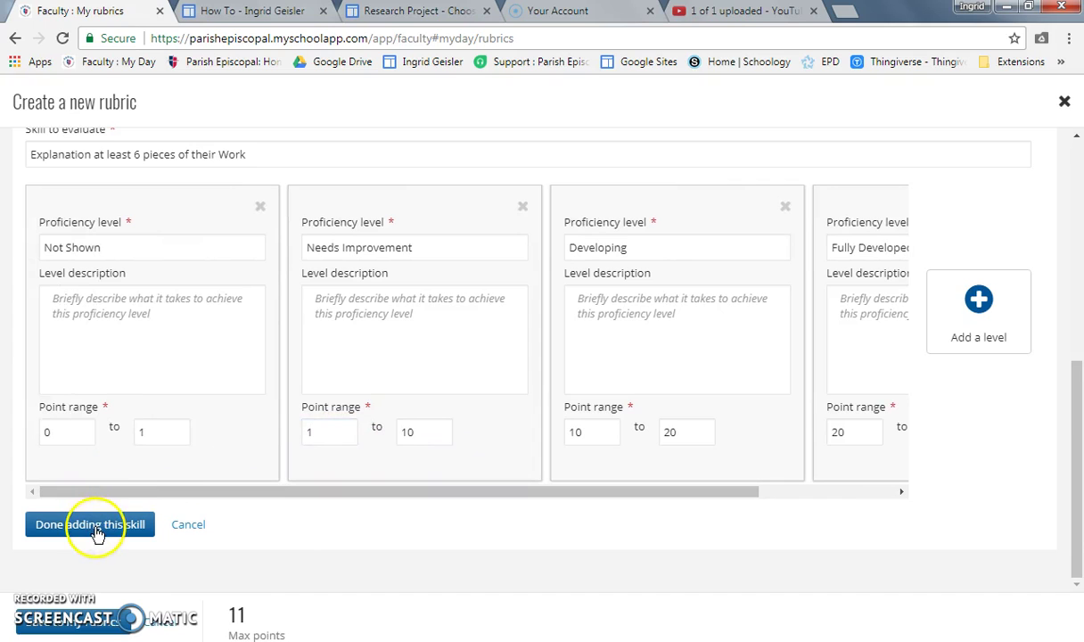
click(98, 526)
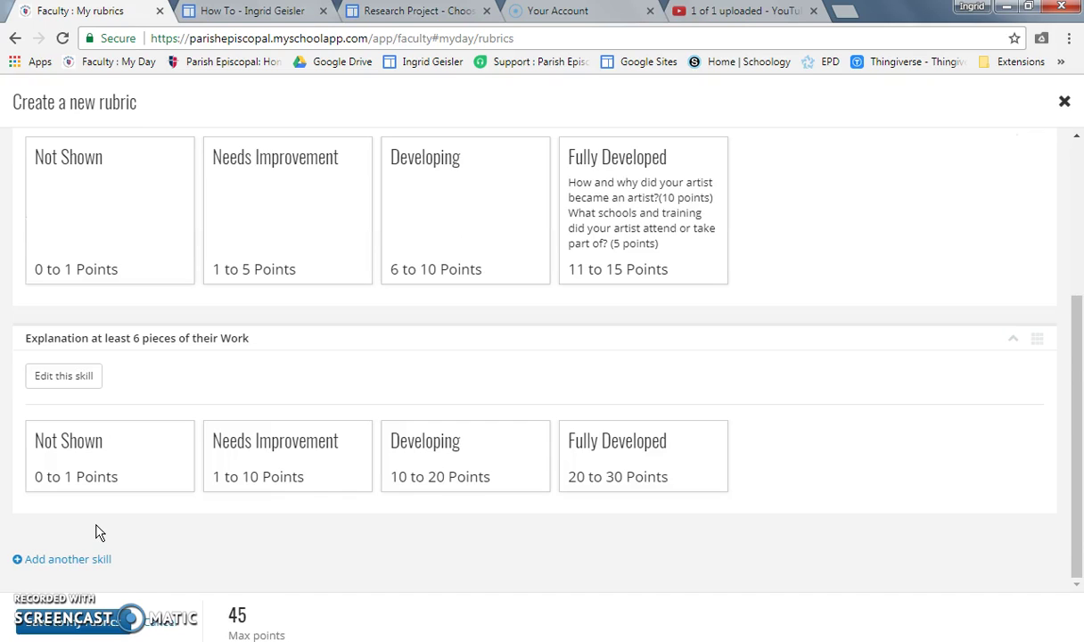
Collapse both skills to move Life Story of the Artist below Explanation at least 6 pieces of their Work, and save the rubric
click(1017, 349)
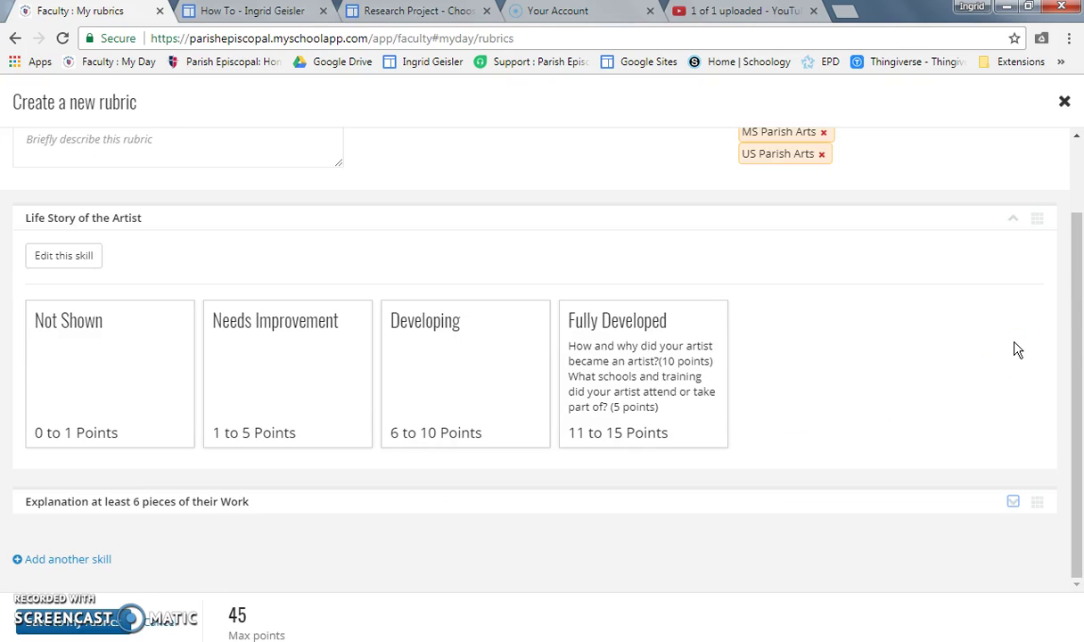
click(1013, 217)
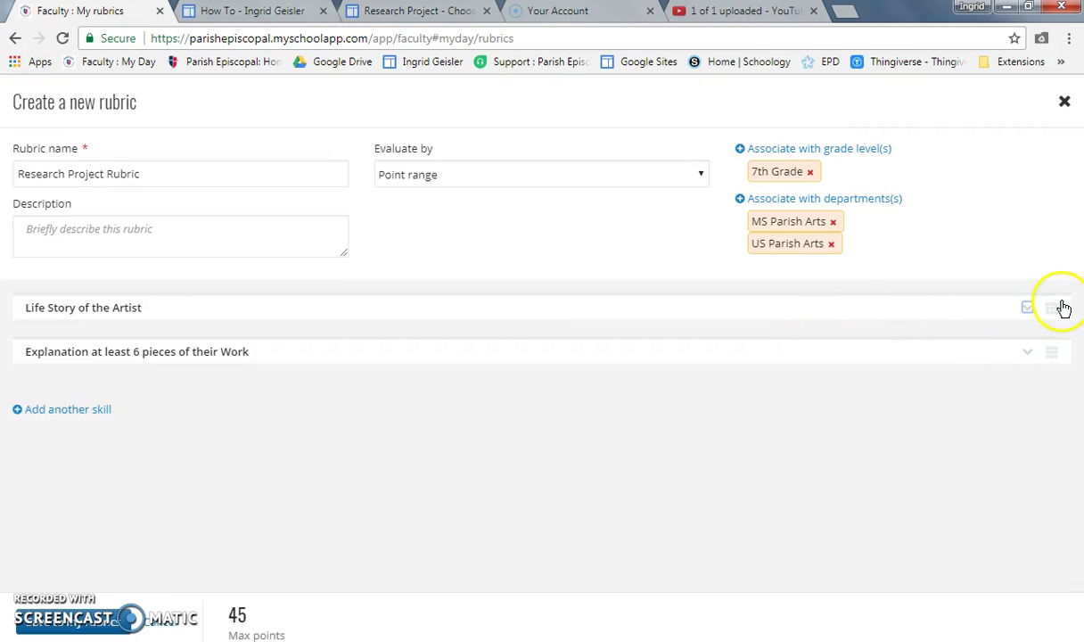
drag(1054, 309, 1054, 353)
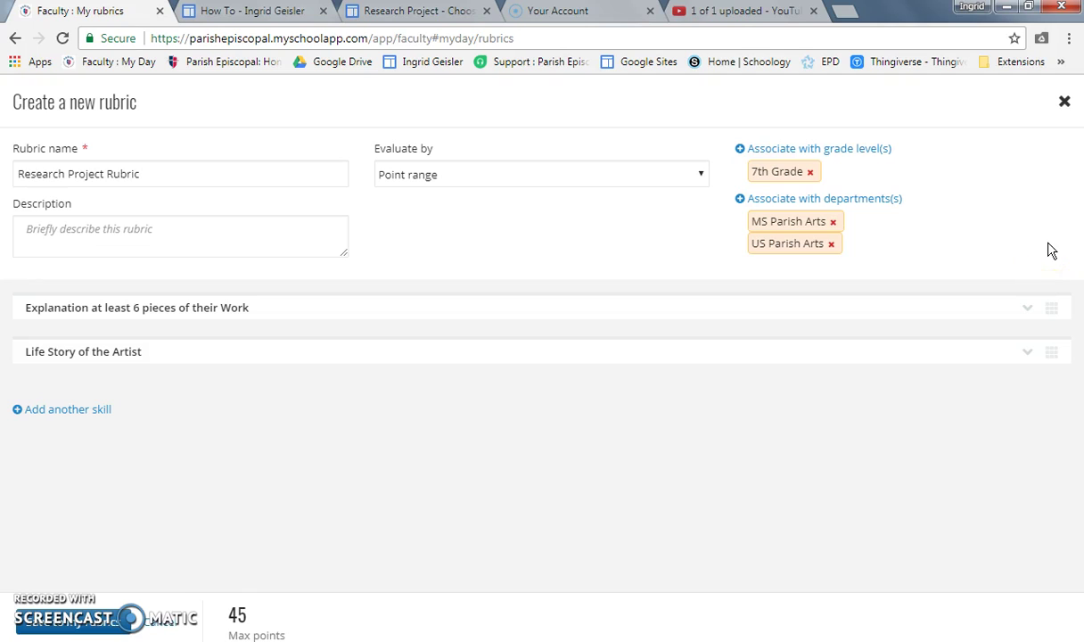
click(85, 629)
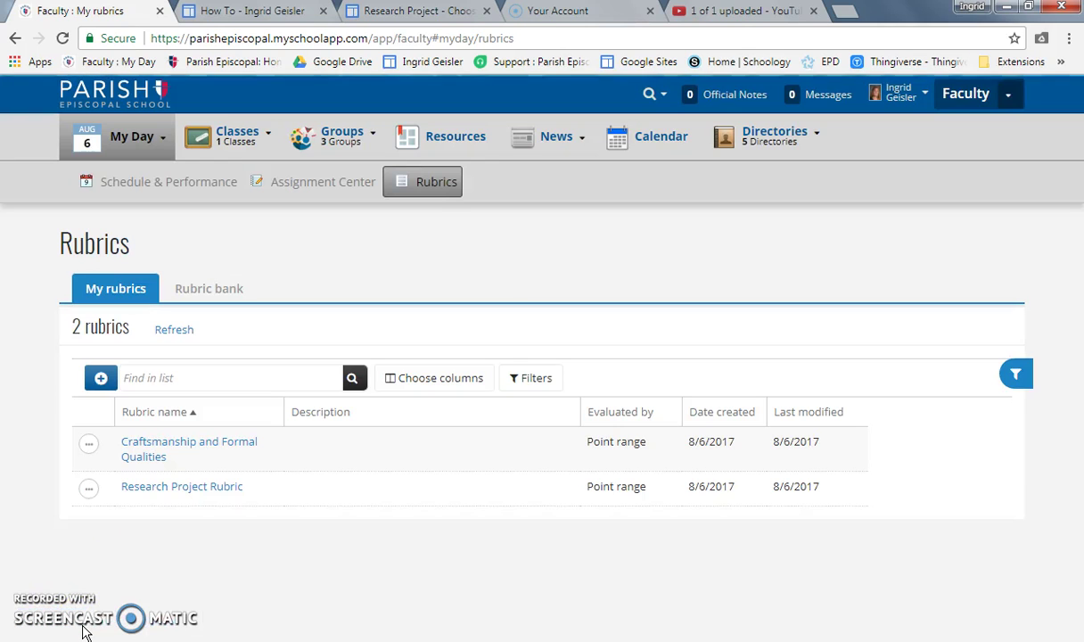